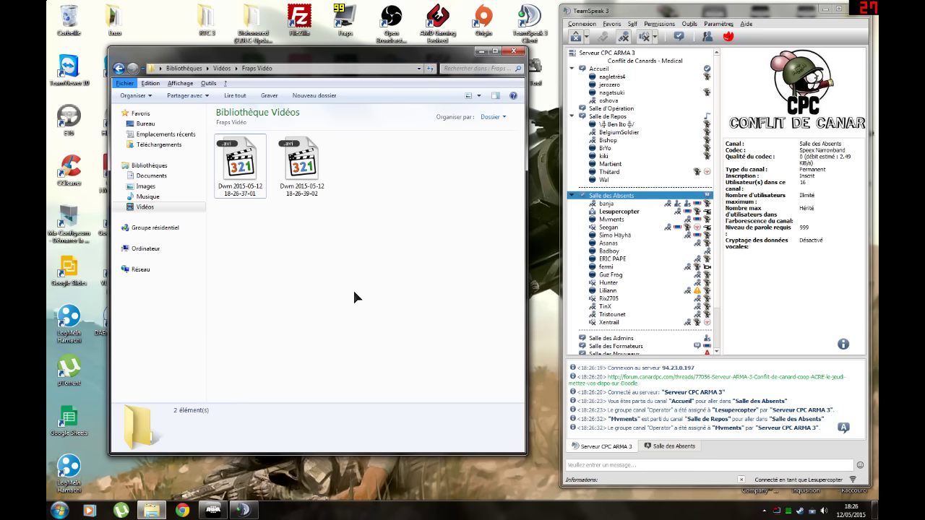
- Browse the Accueil channel's files to "VTS & MCC Template by Copter" and examine the two MCC_base_mission_(v15) files, closing the file manager when done
key("Escape")
right_click(609, 70)
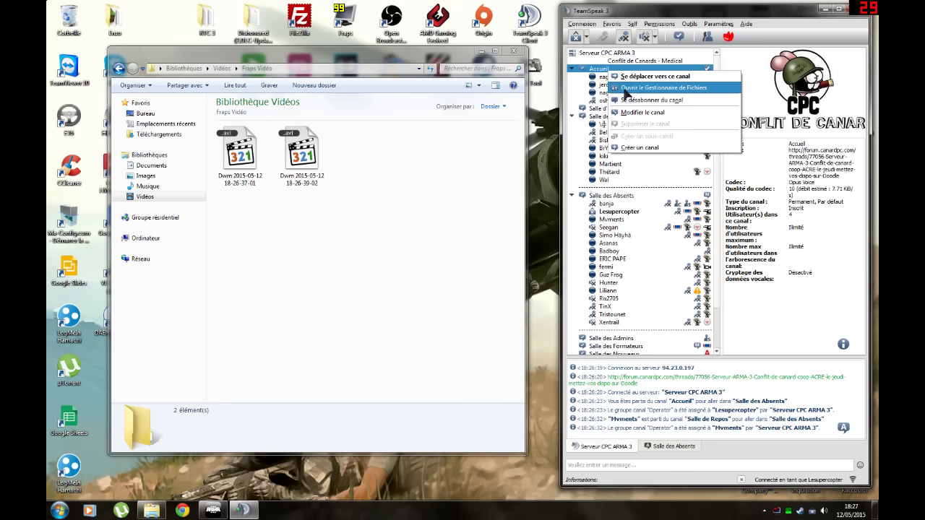
left_click(626, 88)
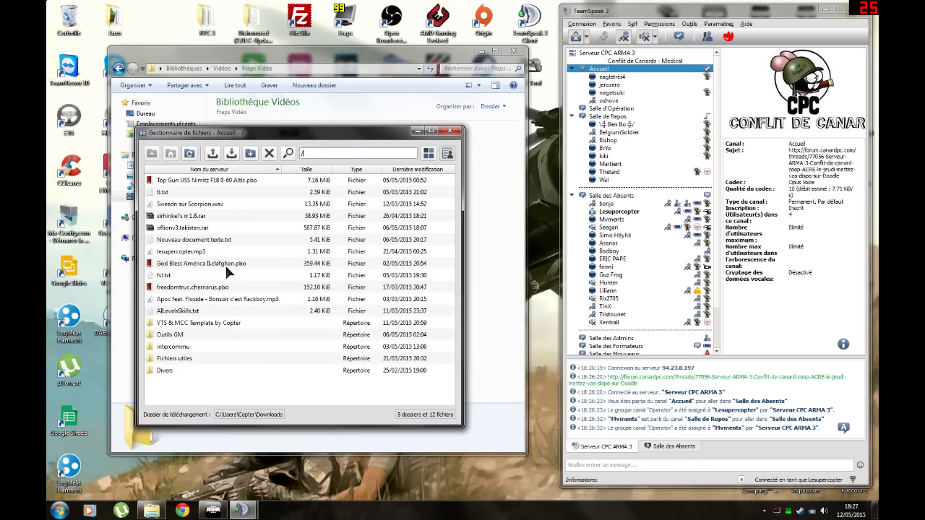
double_click(217, 326)
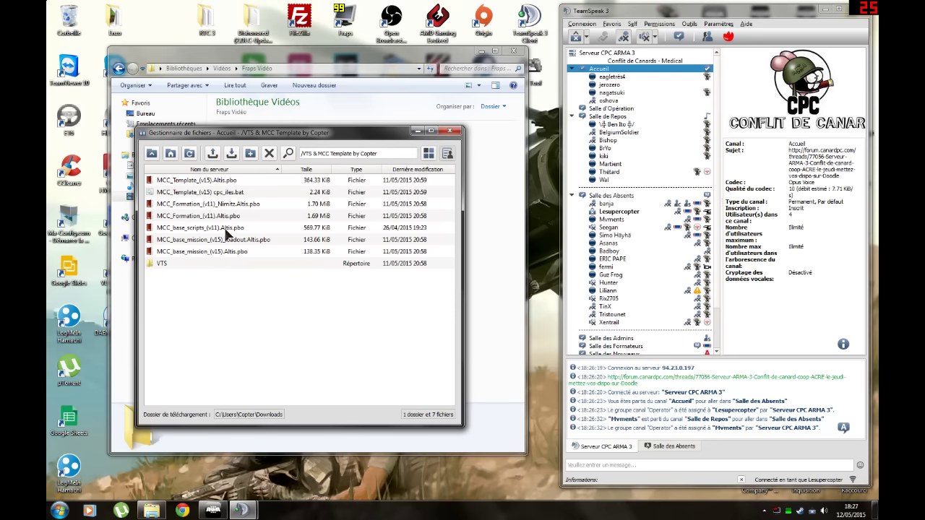
left_click(201, 240)
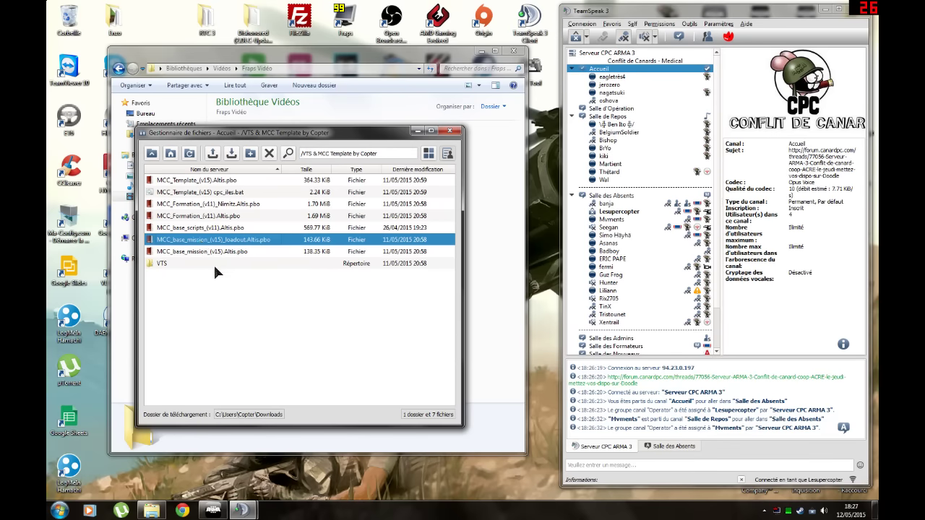
key("Down")
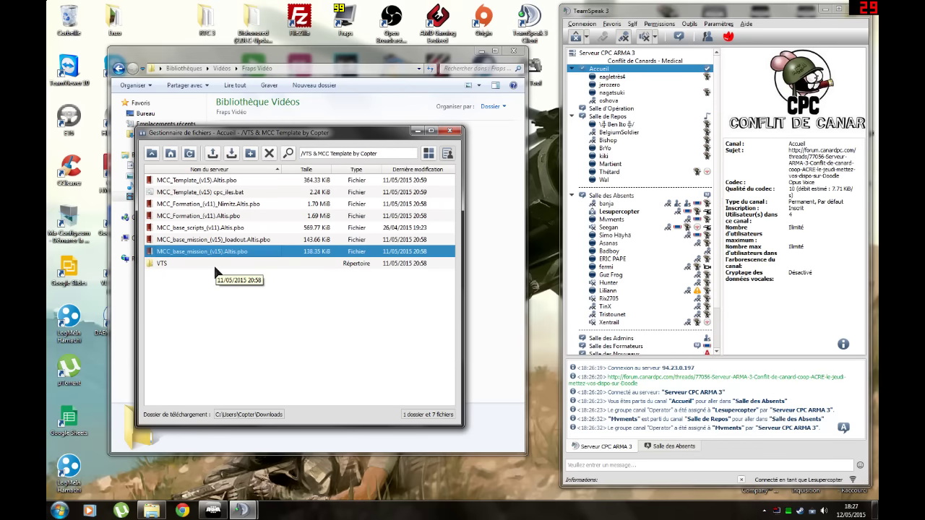
key("Up")
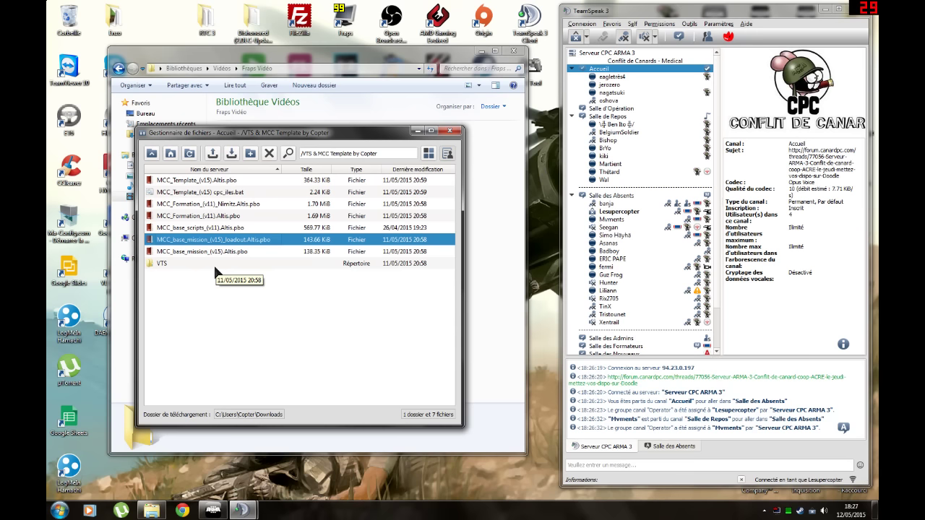
key("Down")
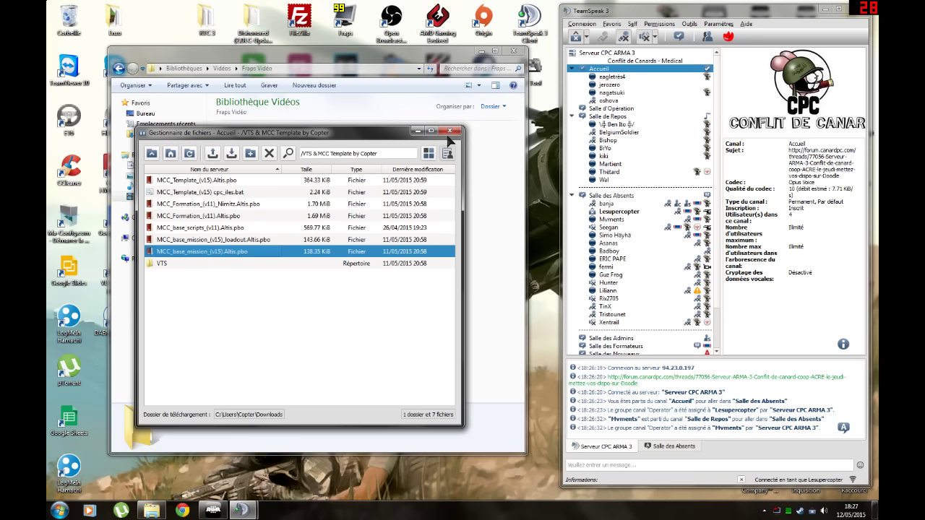
left_click(506, 123)
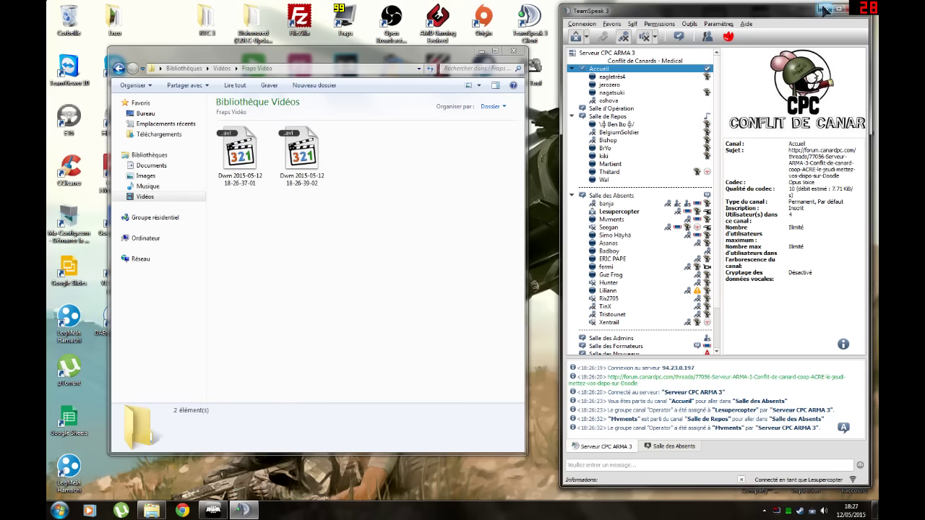
- Switch from TeamSpeak to the mission CPC folder and open MCC_base_mission_(v15).Altis from MPMissions in PBO Manager
left_click(829, 8)
double_click(853, 18)
left_click_drag(470, 80, 878, 80)
double_click(620, 57)
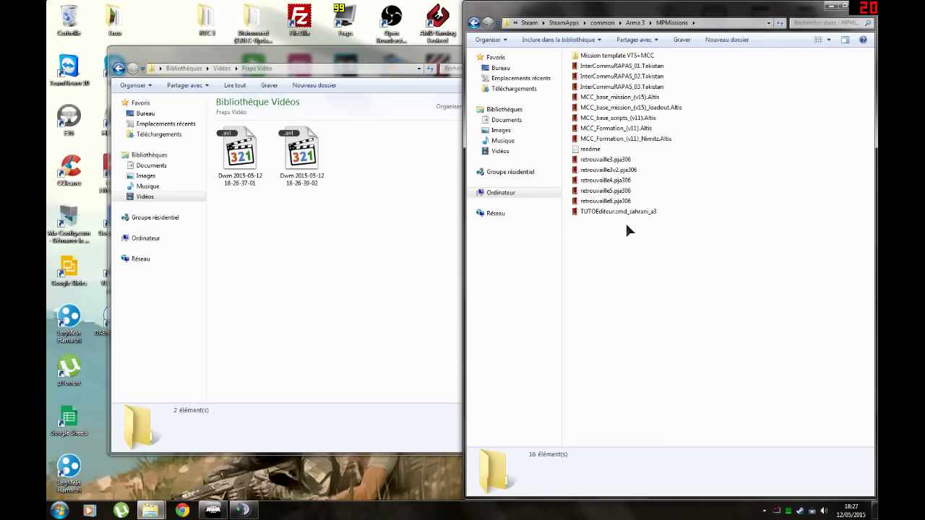
left_click(615, 97)
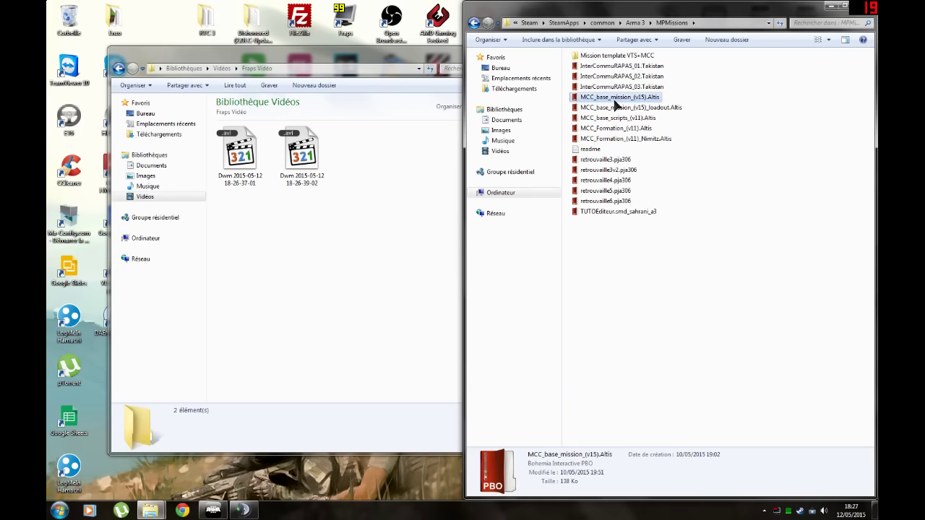
left_click_drag(586, 10, 676, 140)
double_click(717, 219)
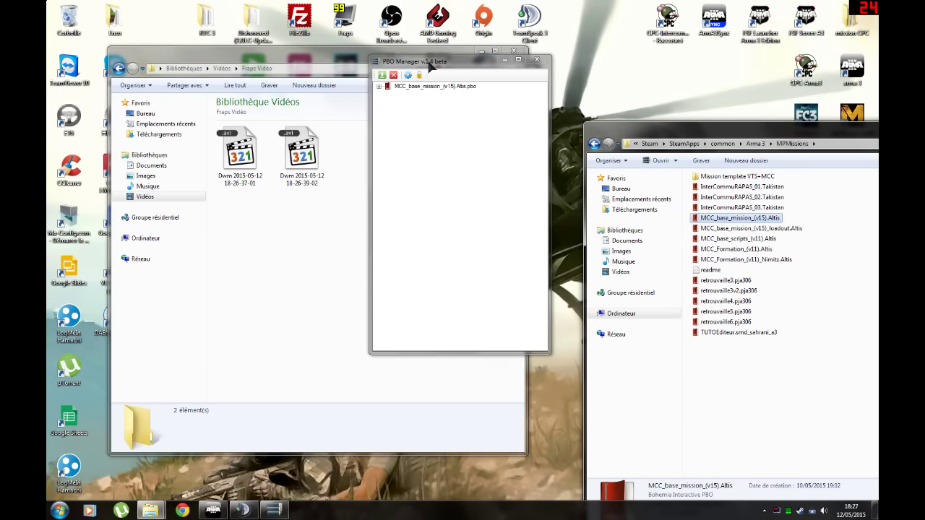
- Close the MPMissions folder window and expand the contents of MCC_base_mission_(v15).Altis.pbo
left_click_drag(432, 64, 562, 68)
left_click_drag(817, 140, 380, 389)
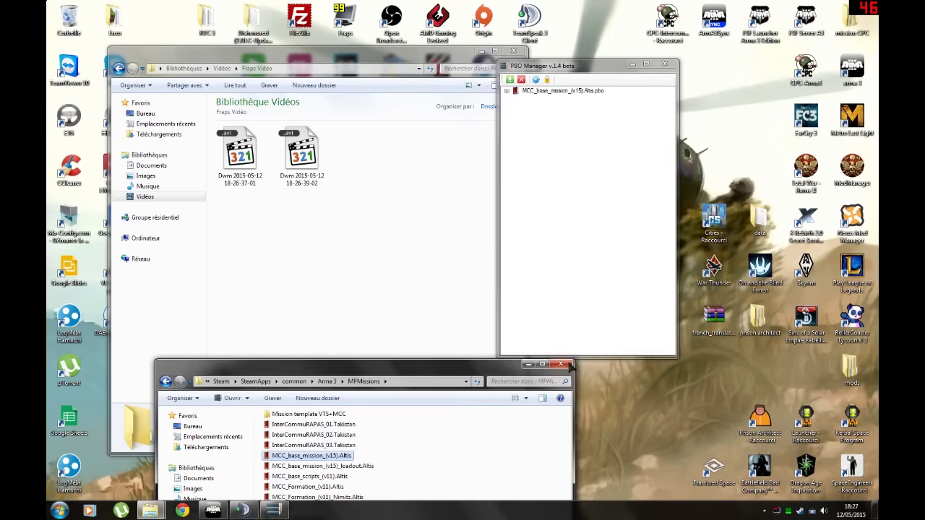
left_click(566, 368)
double_click(521, 91)
left_click_drag(560, 66, 674, 94)
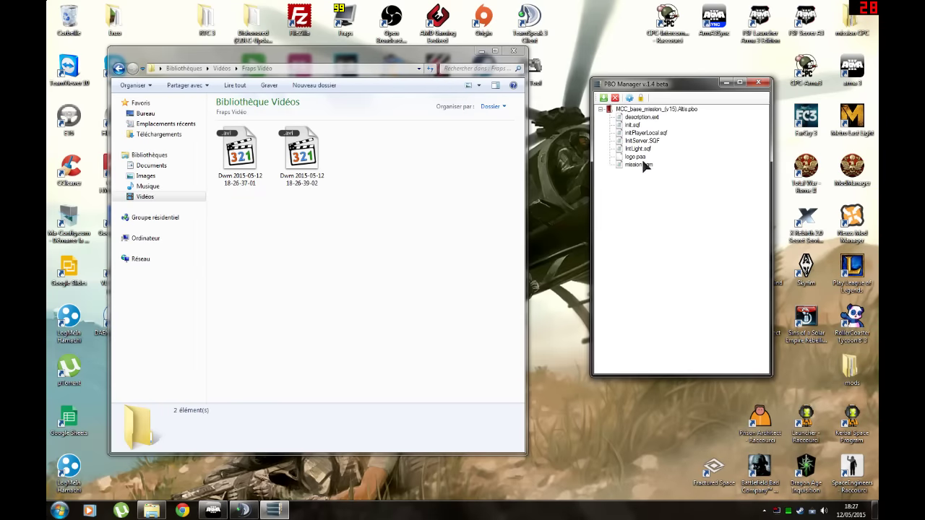
- Minimise the Fraps Vidéo folder and open the profile's mpmissions folder through Editeur missions in mission CPC
left_click(380, 313)
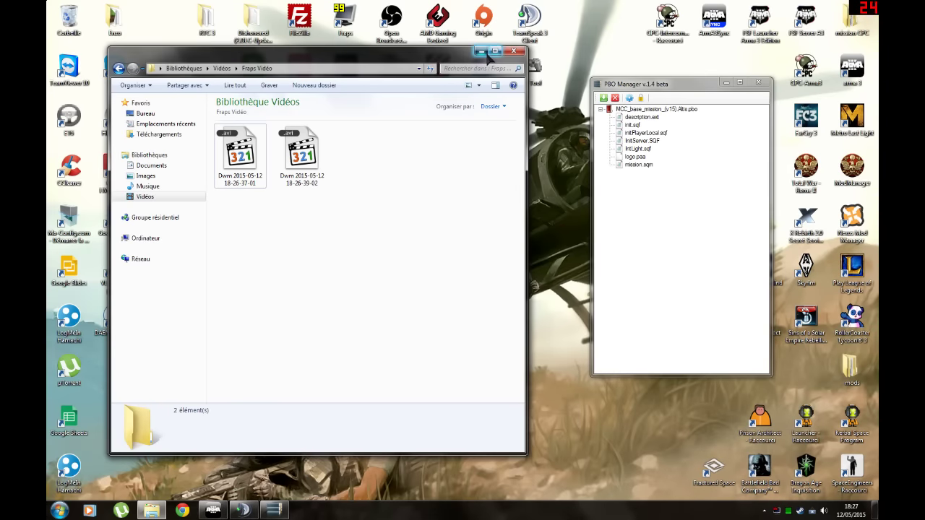
left_click(481, 52)
double_click(857, 18)
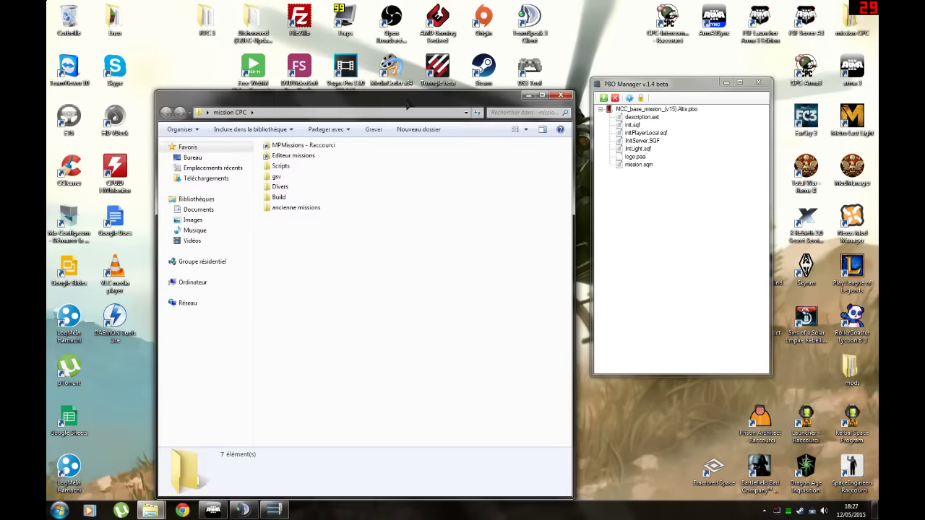
double_click(262, 124)
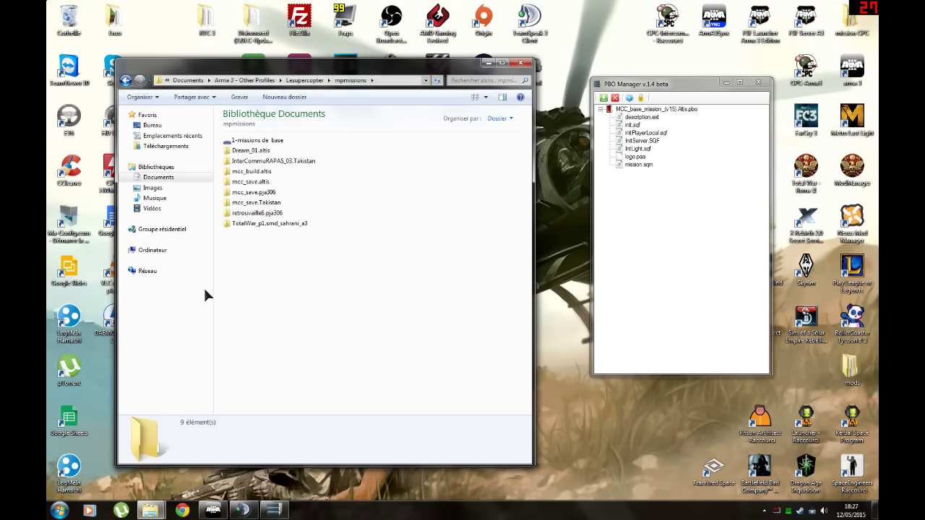
- Create a new folder in mpmissions with the name "TUTOEditeur."
right_click(268, 284)
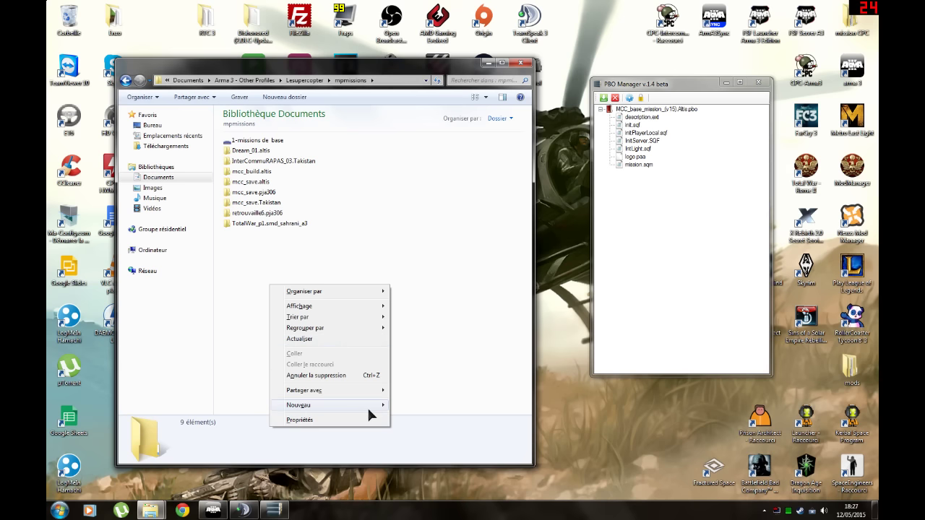
mouse_move(376, 404)
left_click(438, 269)
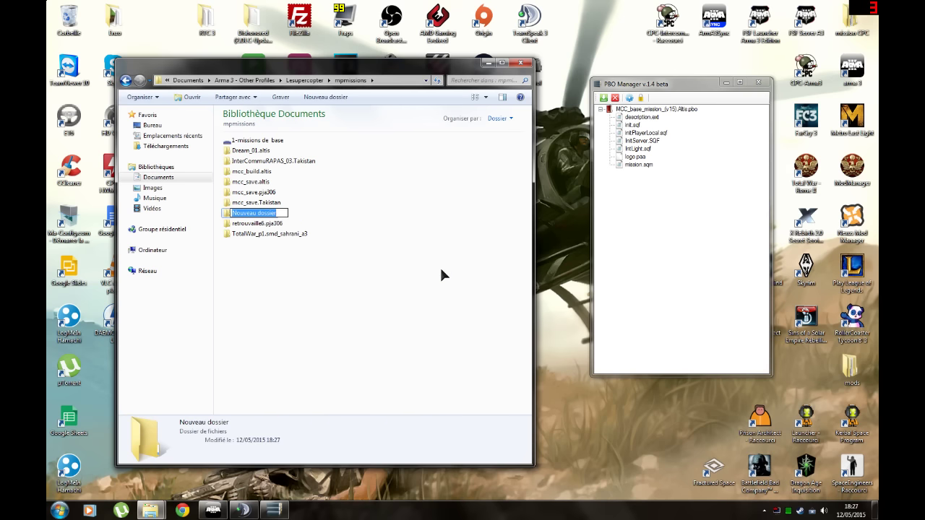
type("Tu")
type("UTO")
type("Editeur.")
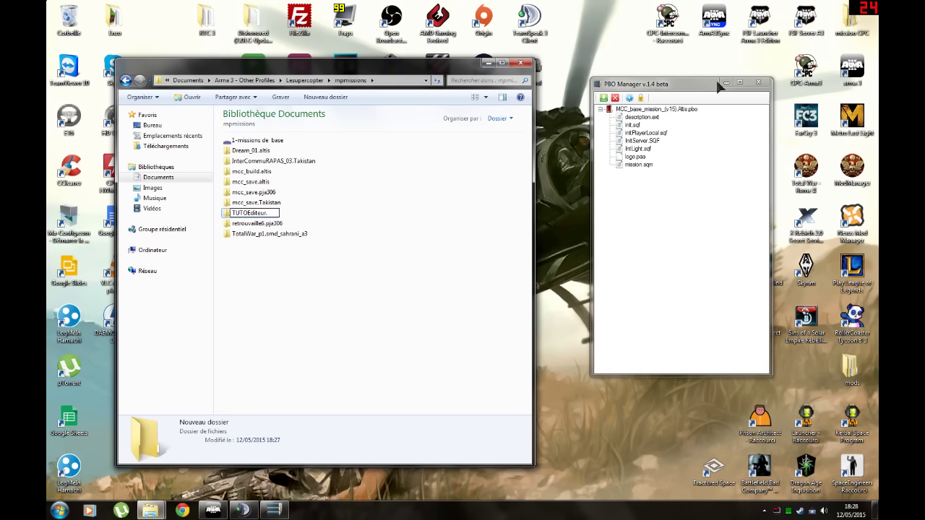
- Switch to TeamSpeak, locate MCC_Template_(v15) cpc_iles.bat among the Accueil channel's files, and put TeamSpeak away
left_click(243, 509)
right_click(611, 69)
left_click(616, 83)
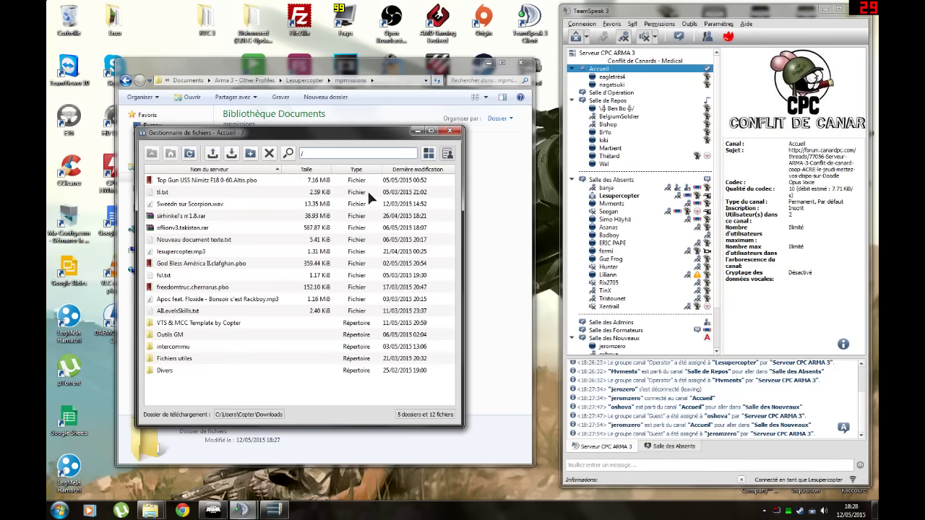
left_click(194, 193)
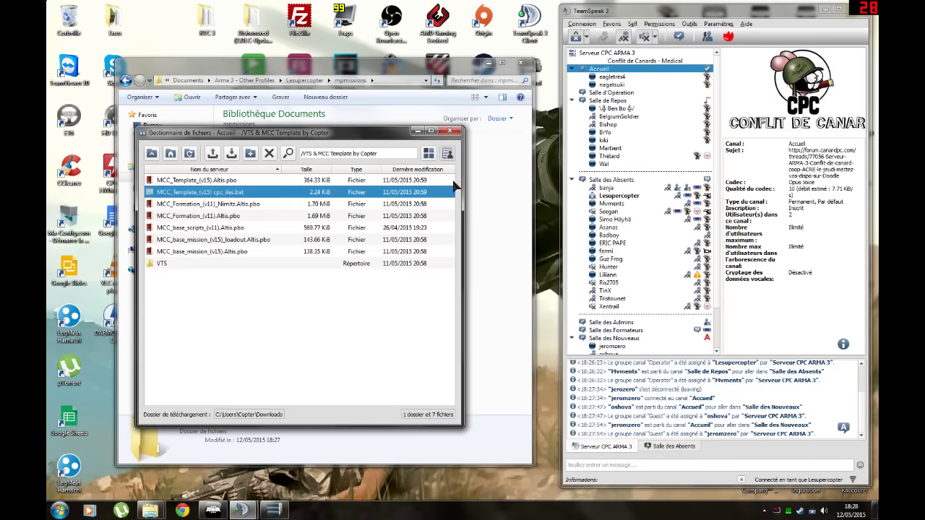
left_click(450, 131)
left_click(825, 9)
- Open the MCC_Template_(v15) cpc_iles batch file from the Mission template VTS+MCC folder for editing in Notepad
double_click(852, 17)
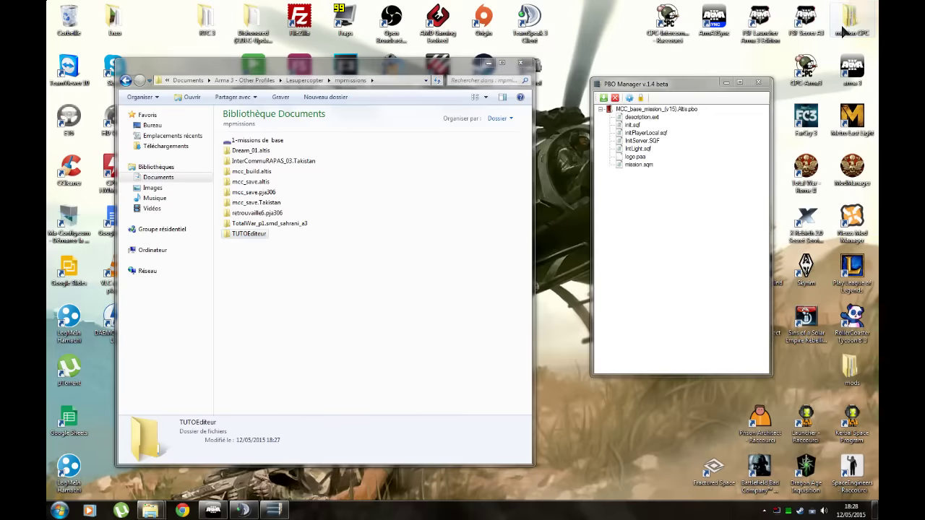
left_click_drag(384, 91, 804, 143)
double_click(720, 178)
double_click(700, 181)
right_click(682, 191)
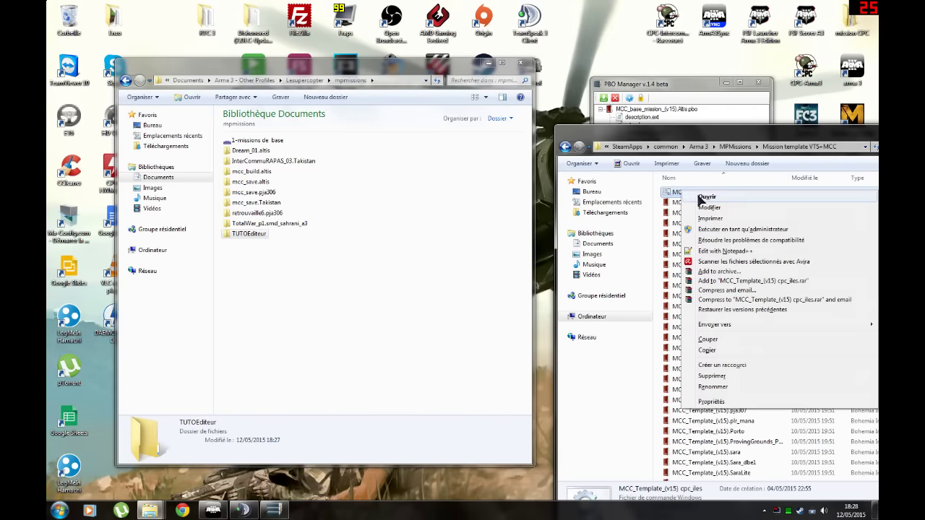
left_click(720, 207)
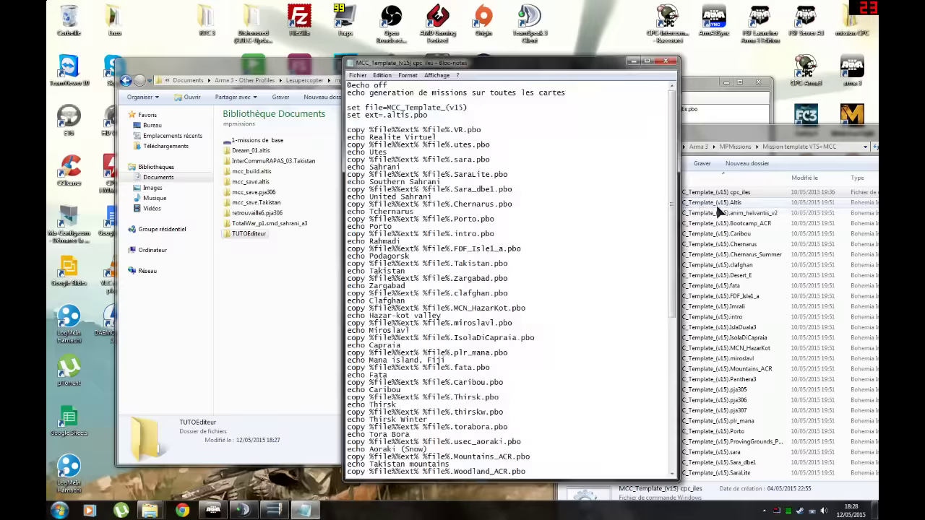
- Examine the batch file's map list, comparing map names such as FSF N'Ziwasogo with the codes in their copy lines
scroll(539, 207, "down", 12)
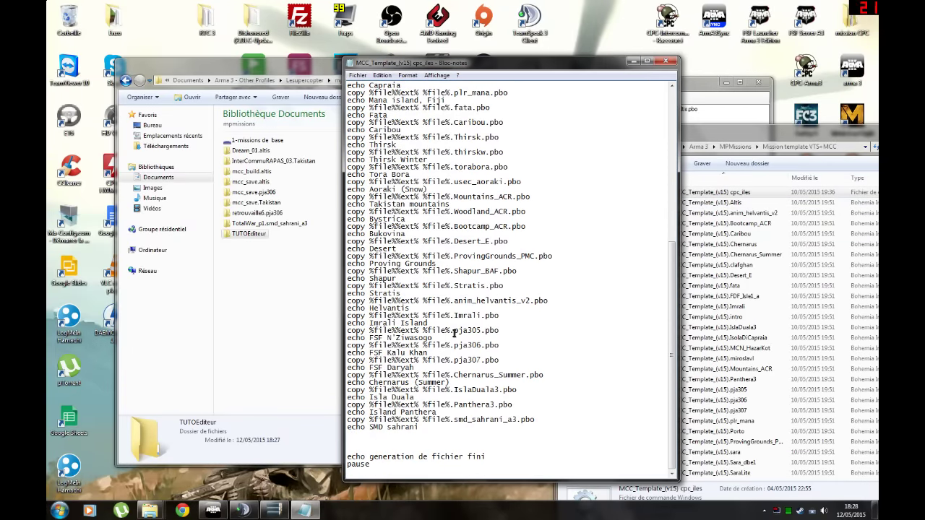
scroll(454, 333, "up", 1)
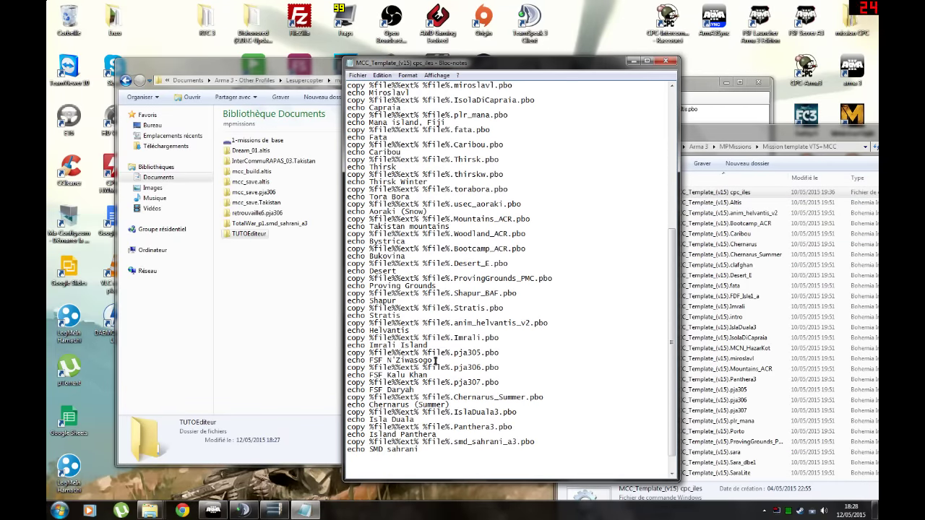
left_click_drag(432, 360, 363, 360)
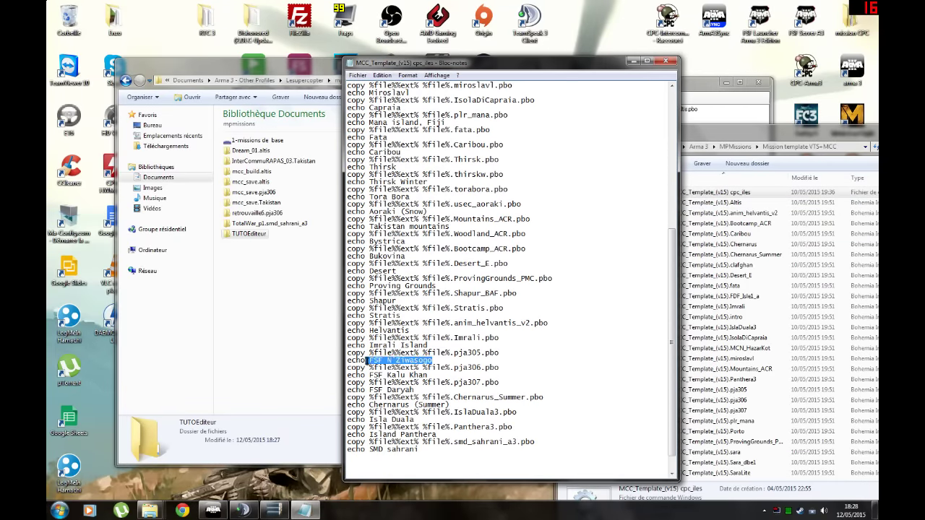
left_click_drag(482, 354, 452, 354)
left_click(406, 420)
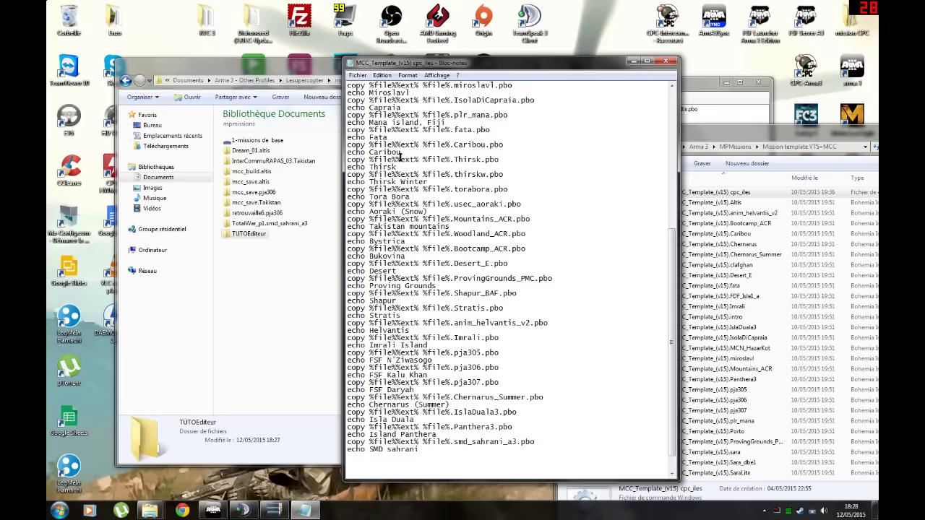
left_click_drag(401, 152, 384, 152)
left_click_drag(447, 122, 378, 122)
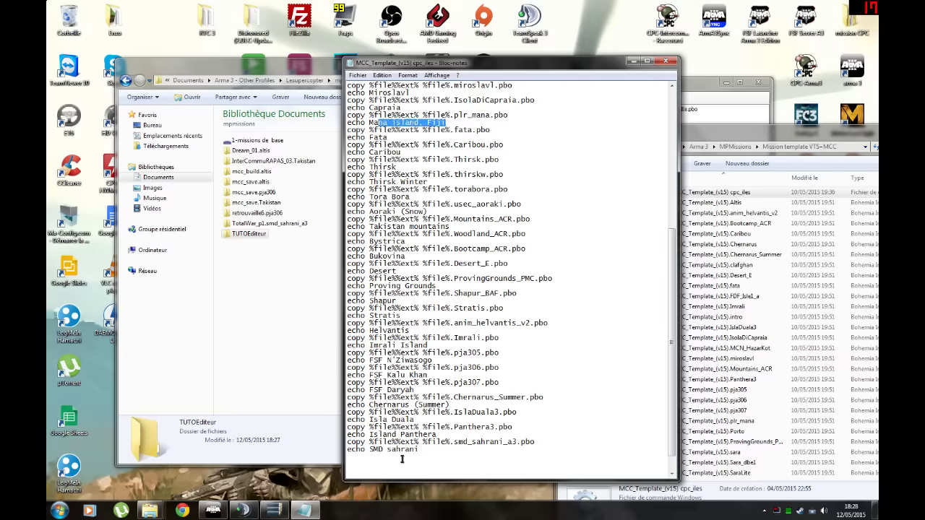
- Select the SMD sahrani map's code, smd_sahrani_a3, in its copy line and close the batch file
left_click_drag(420, 449, 369, 450)
left_click(520, 432)
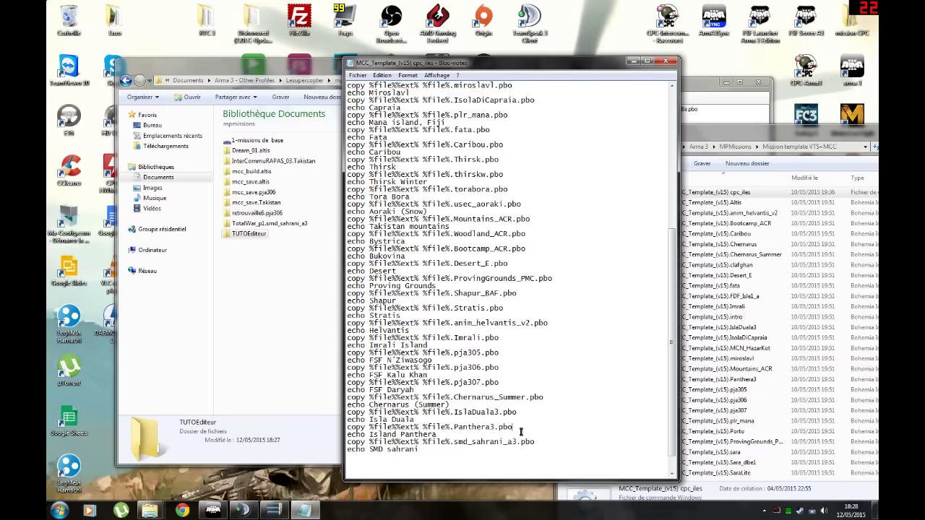
left_click_drag(517, 442, 454, 442)
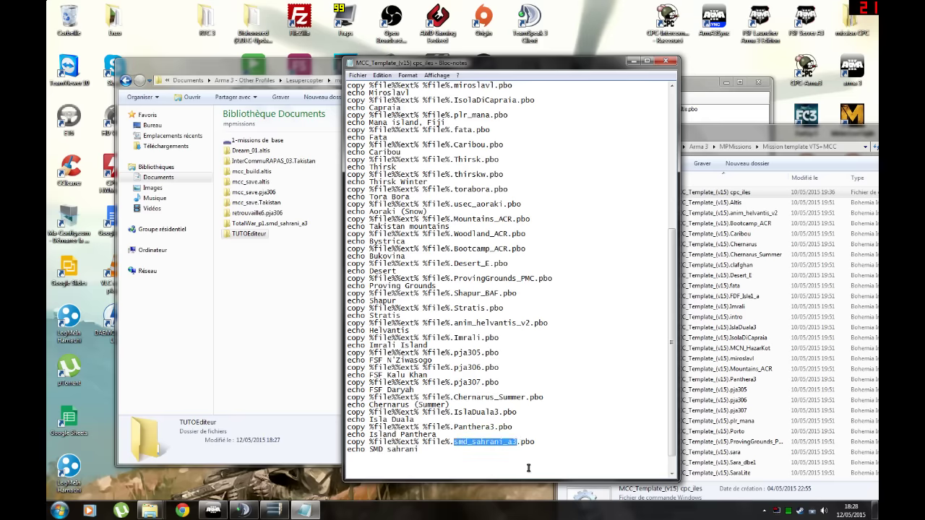
left_click(671, 61)
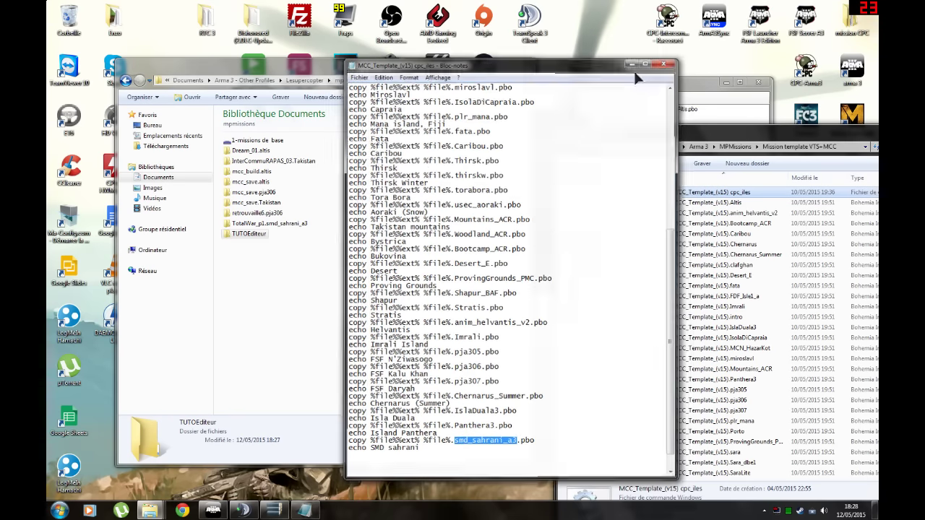
- Rename the TUTOEditeur folder as TUTOEditeur.smd_sahrani_a3 and open it beside the template folder
left_click(253, 235)
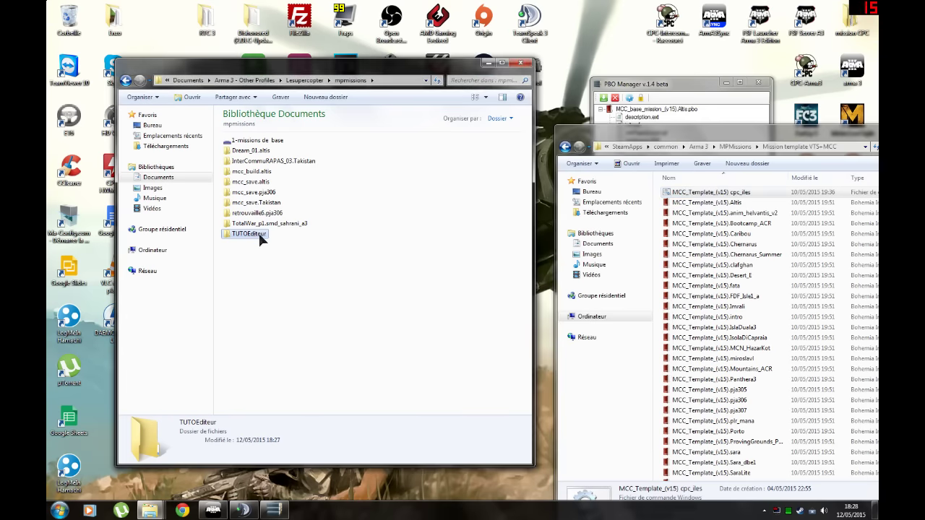
left_click(262, 238)
left_click(270, 234)
type(".smd_sahrani_a3")
left_click(277, 260)
double_click(273, 234)
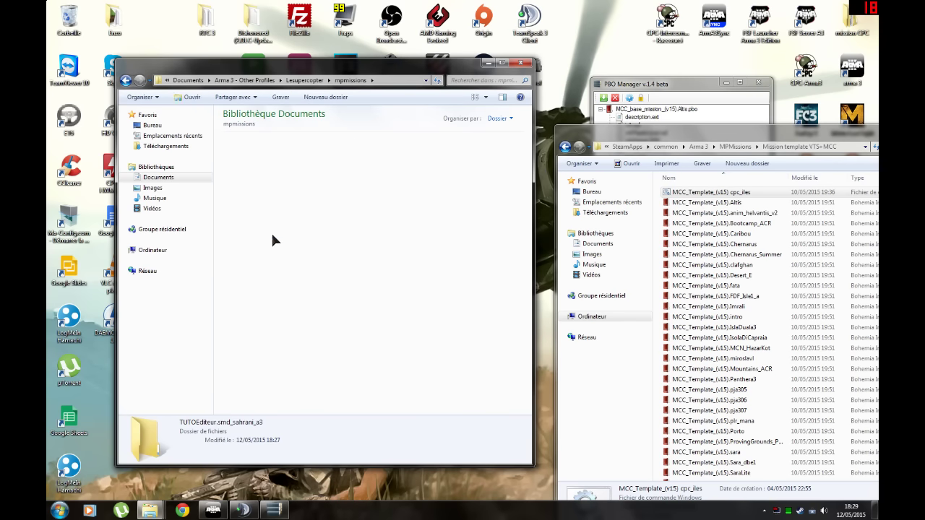
left_click_drag(723, 131, 486, 230)
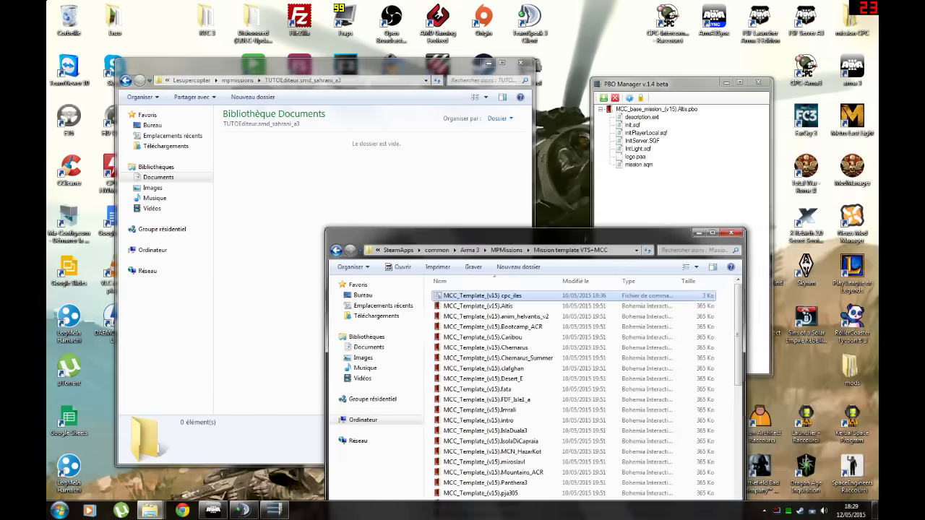
- Copy all the files of MCC_base_mission_(v15).Altis.pbo into the TUTOEditeur.smd_sahrani_a3 folder and close PBO Manager
left_click(668, 229)
left_click(635, 117)
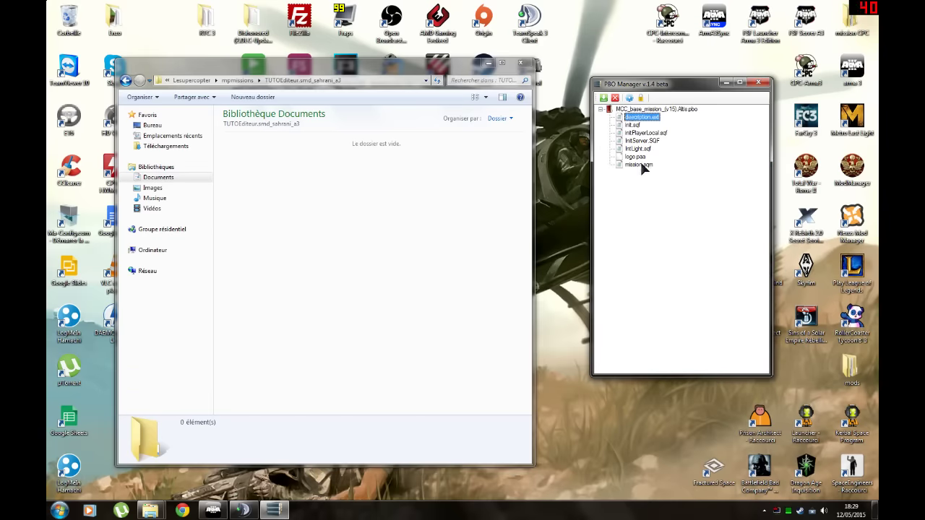
left_click(641, 164, "shift")
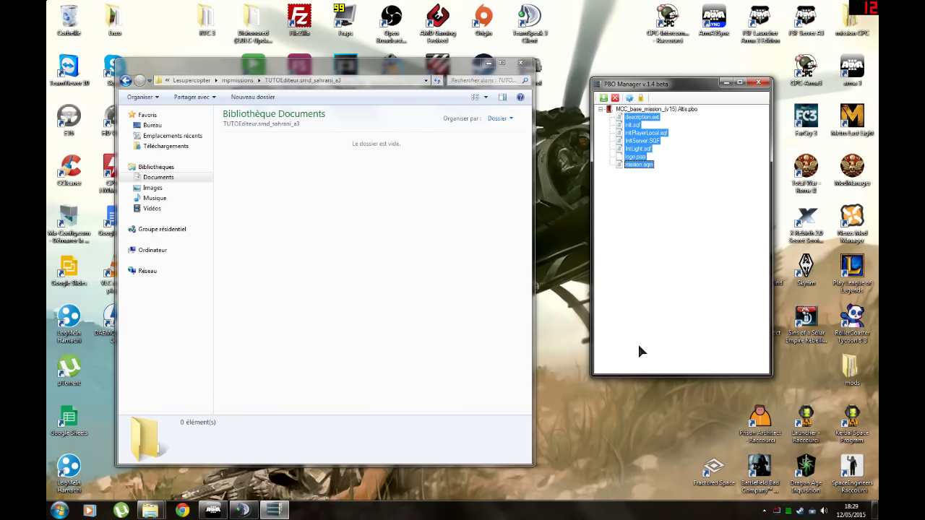
left_click(481, 266)
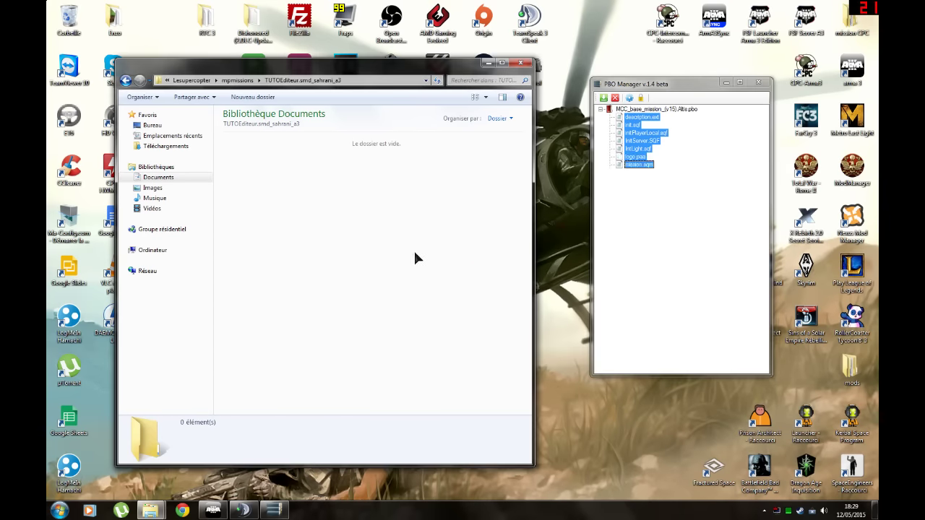
key("ctrl+v")
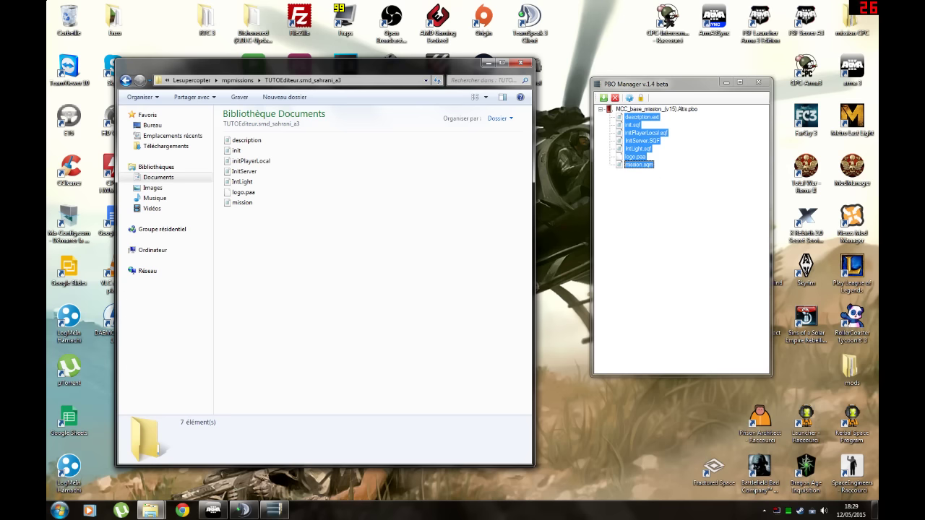
double_click(613, 110)
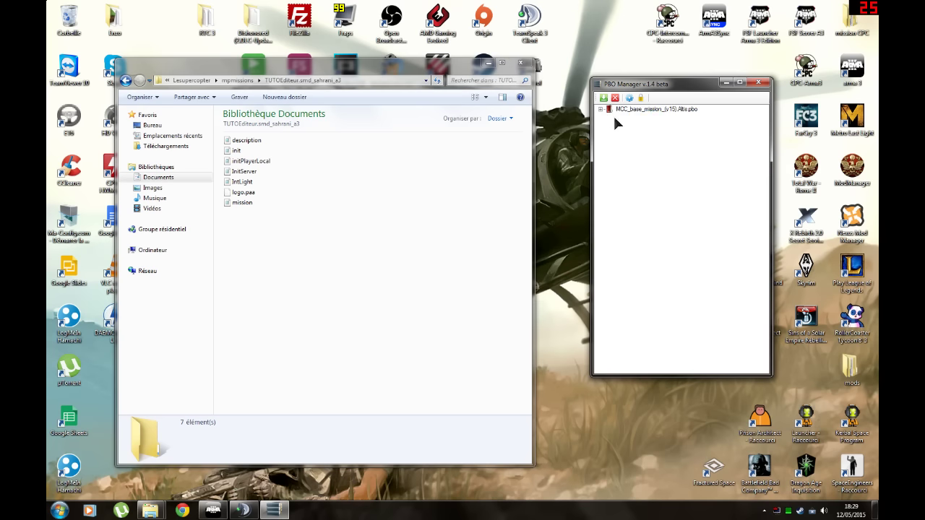
left_click(759, 82)
left_click_drag(325, 63, 485, 55)
- Examine the files copied into the mission folder one by one, including mission, description, IntLight, InitServer and initPlayerLocal
left_click(402, 195)
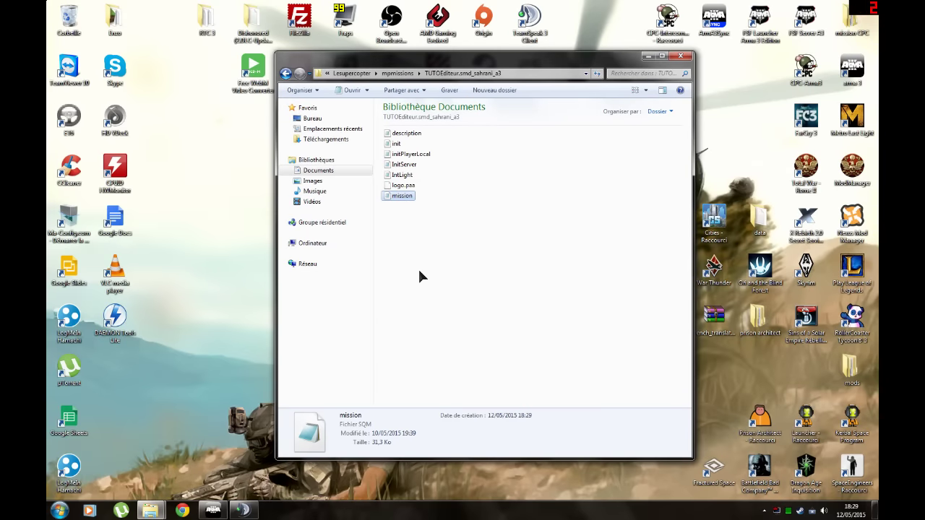
key("Up")
key("Up")
key("Up")
key("Up")
key("Up")
key("Up")
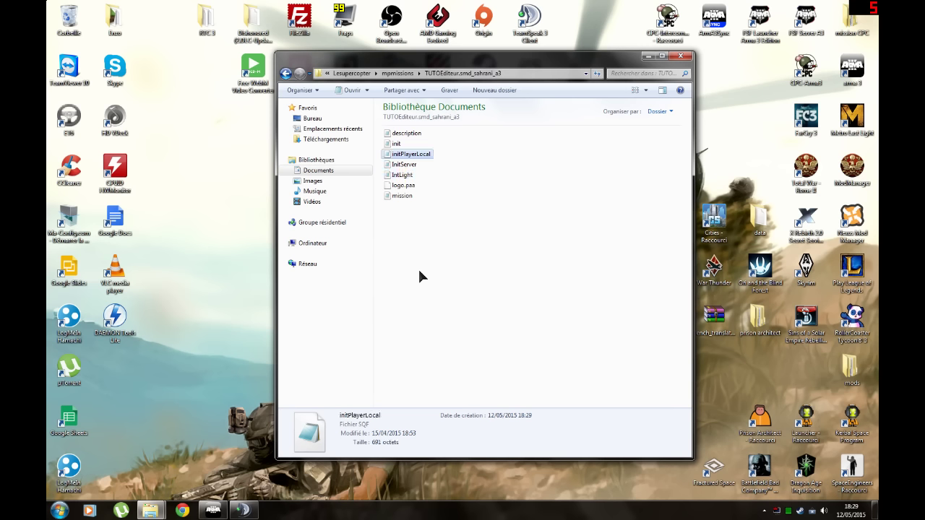
key("Down")
key("Up")
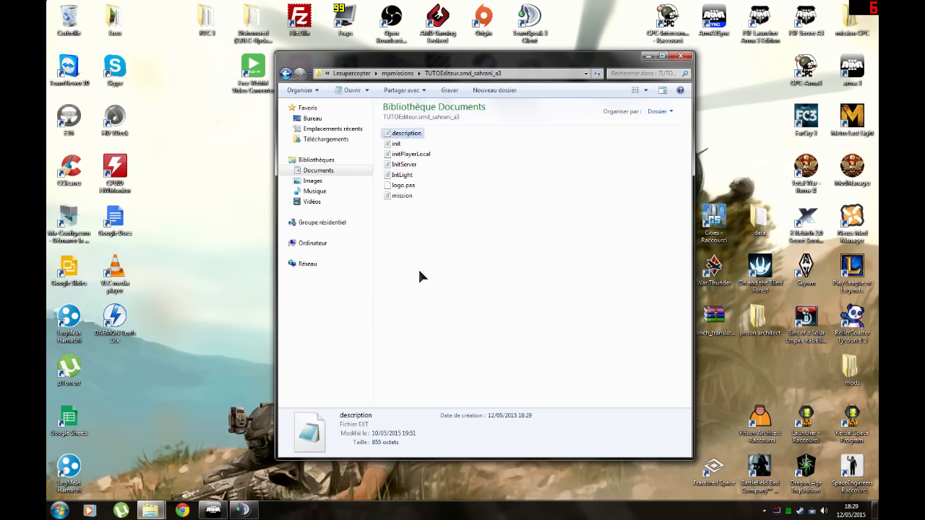
key("Down")
key("Down")
key("Down")
key("Down")
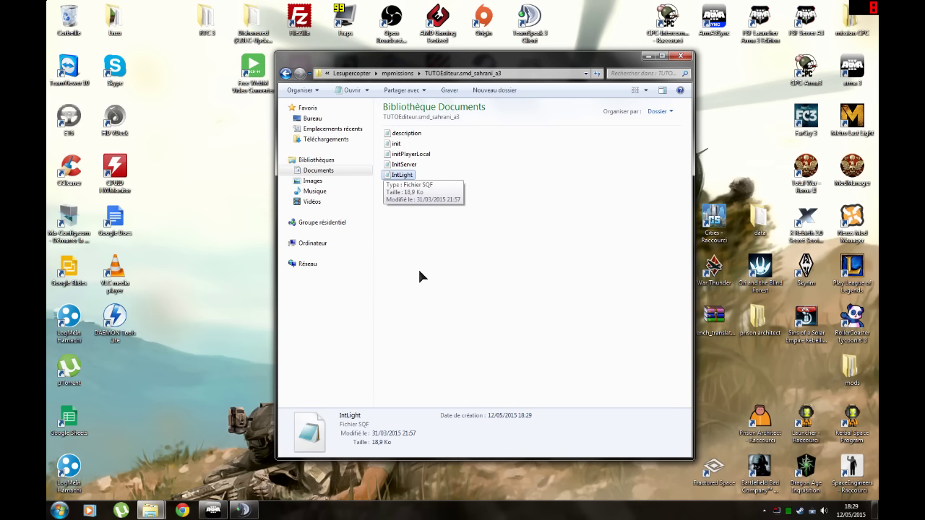
key("Up")
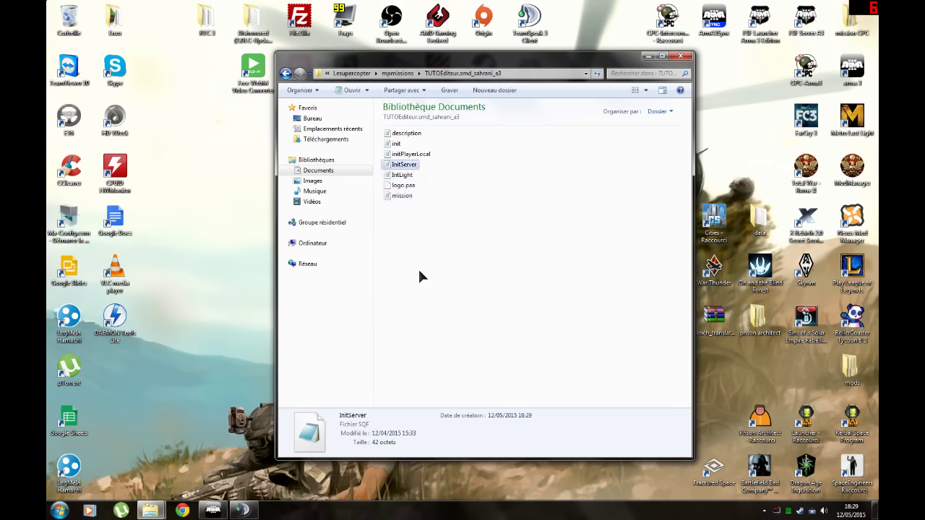
key("Up")
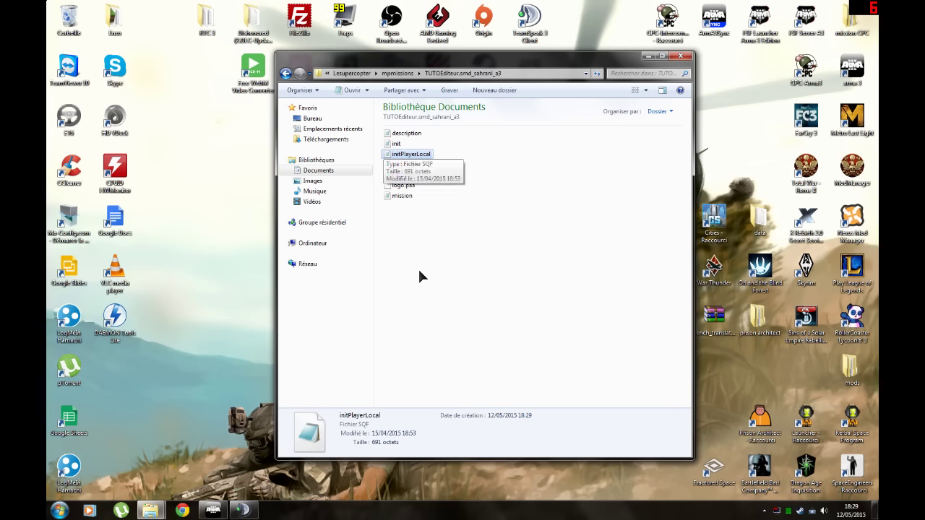
- Open the initPlayerLocal script, review its contents and close it
key("Return")
left_click_drag(488, 210, 438, 210)
left_click_drag(490, 226, 467, 234)
left_click_drag(632, 191, 600, 196)
left_click(666, 60)
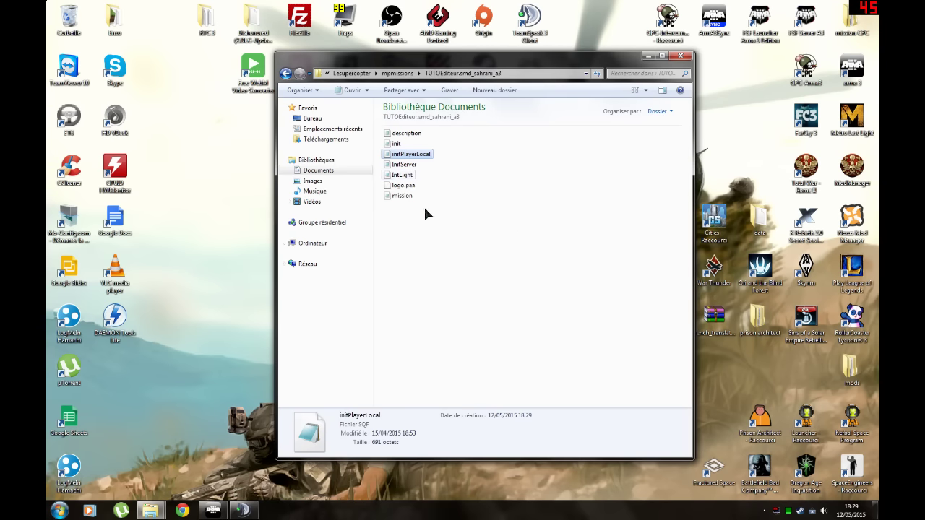
- Open the init script in Notepad and examine its CHVD_allowNoGrass, CHVD_maxView and CHVD_maxObj lines
key("Up")
key("Return")
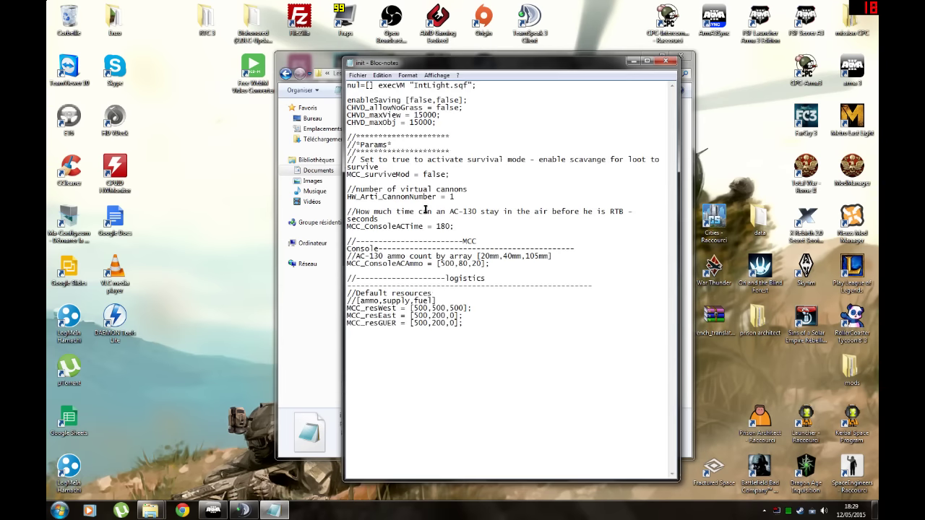
left_click_drag(470, 67, 657, 93)
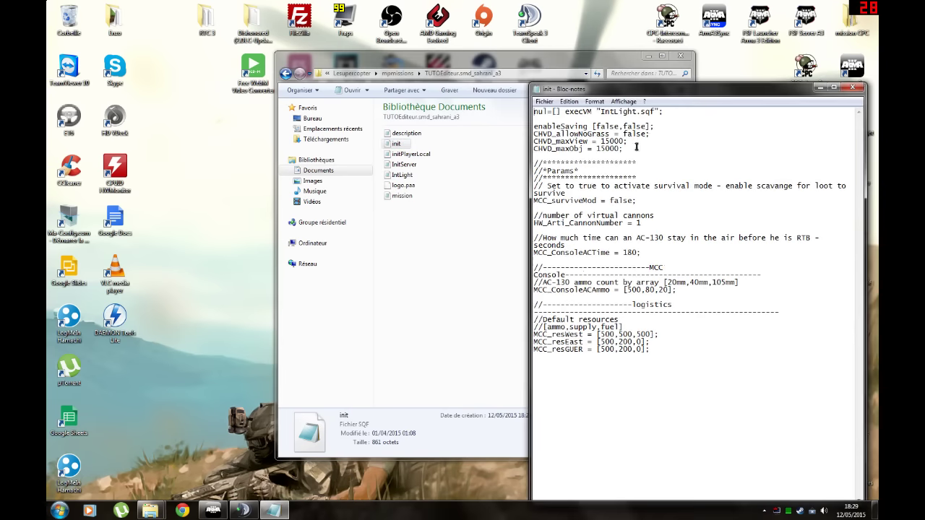
left_click_drag(623, 148, 521, 130)
left_click_drag(634, 152, 534, 135)
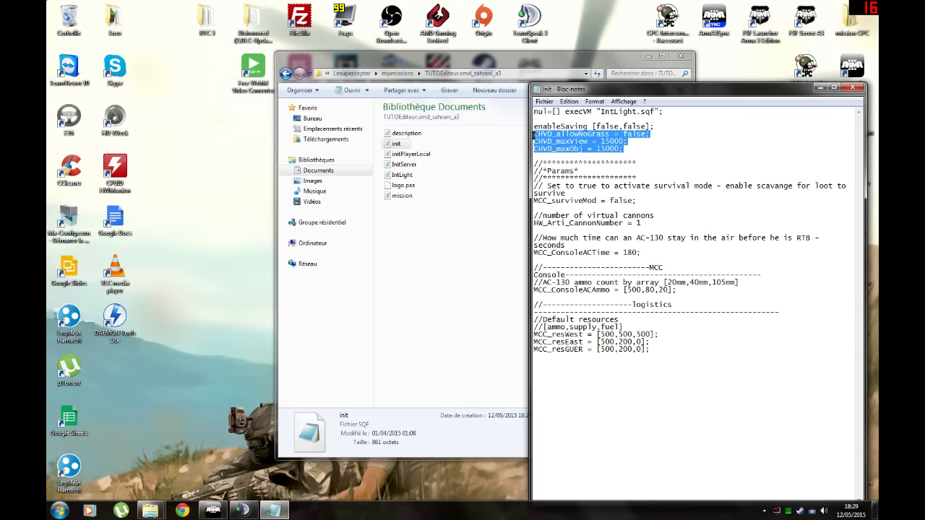
left_click(631, 157)
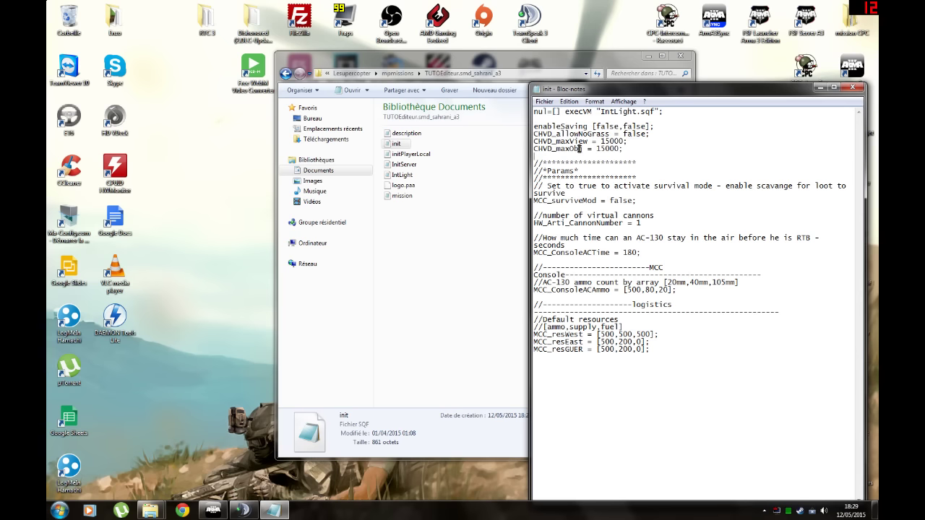
left_click_drag(571, 142, 594, 143)
left_click_drag(651, 135, 614, 135)
- Delete everything from the Params header through the MCC_resGUER line in the init script, then save and close it
left_click_drag(660, 353, 535, 163)
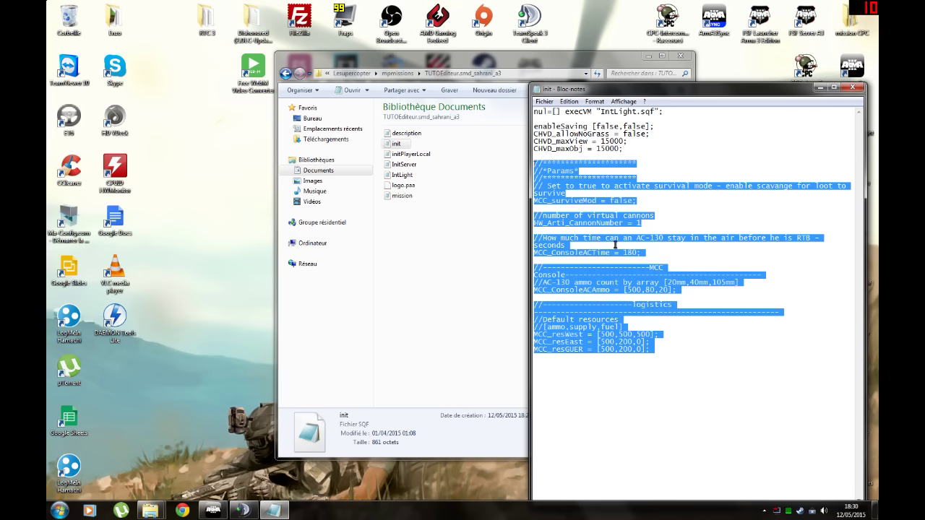
key("Delete")
left_click(545, 101)
left_click(565, 135)
key("ctrl+s")
key("alt+F4")
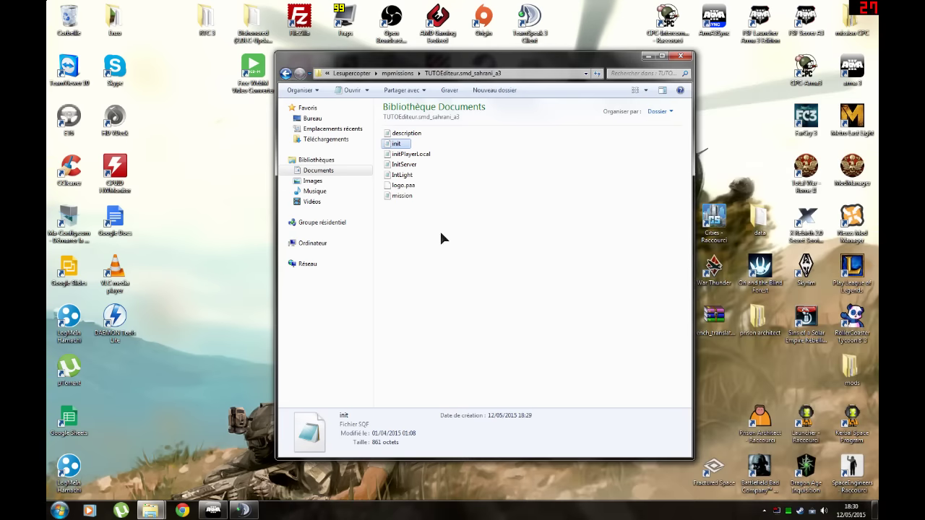
- Open the description file beside the mission folder and set its briefingName to "TUTO editeur"
left_click_drag(449, 63, 282, 59)
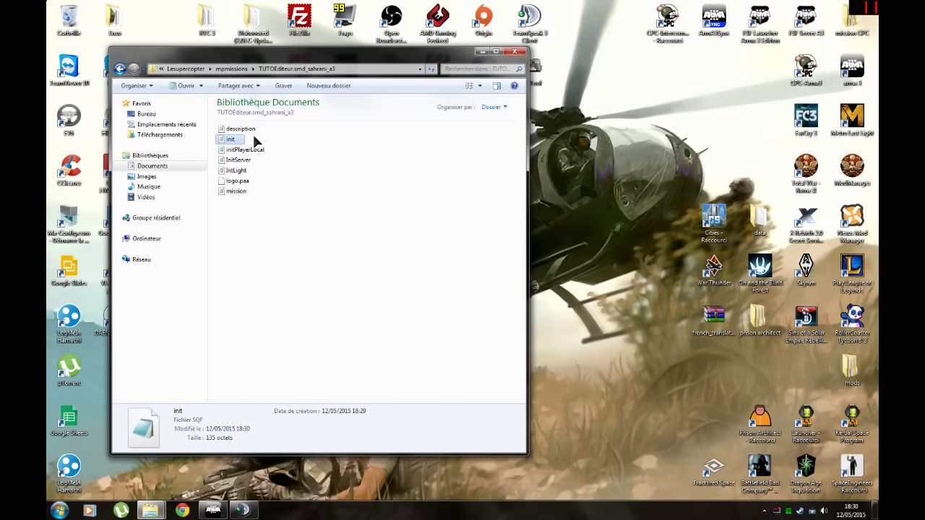
left_click(236, 190, "shift")
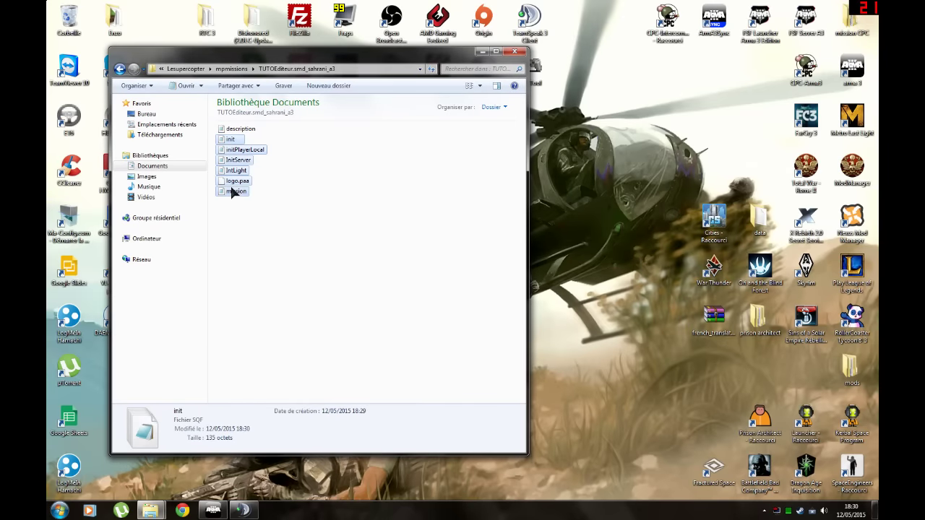
left_click(252, 321)
double_click(238, 130)
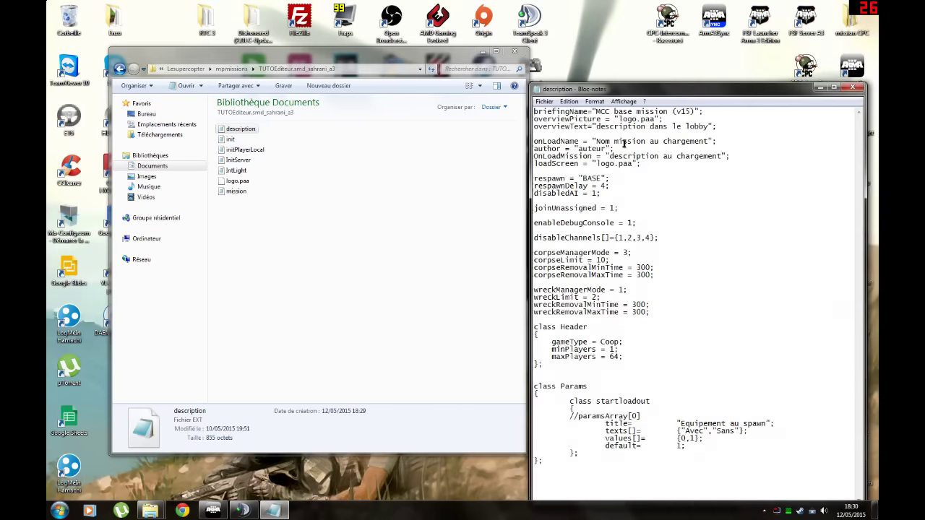
left_click_drag(638, 99, 637, 57)
left_click_drag(720, 94, 536, 78)
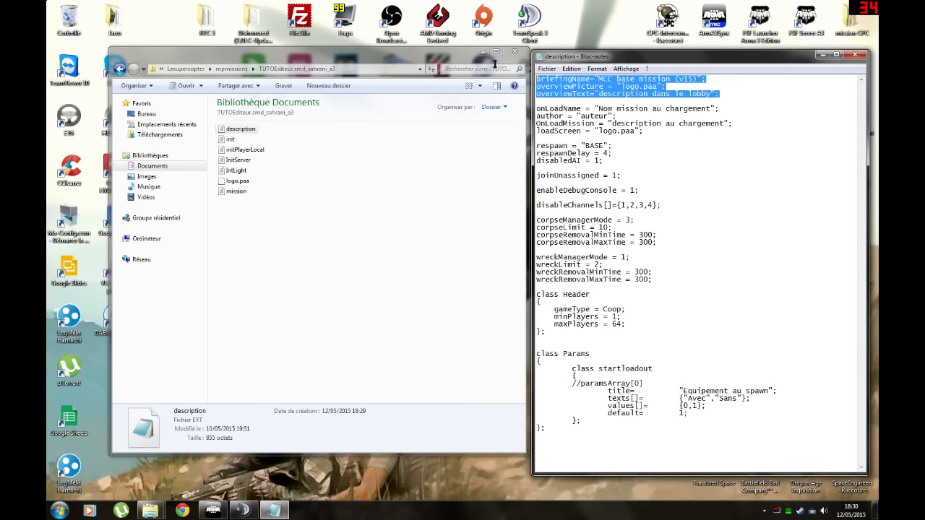
left_click(671, 167)
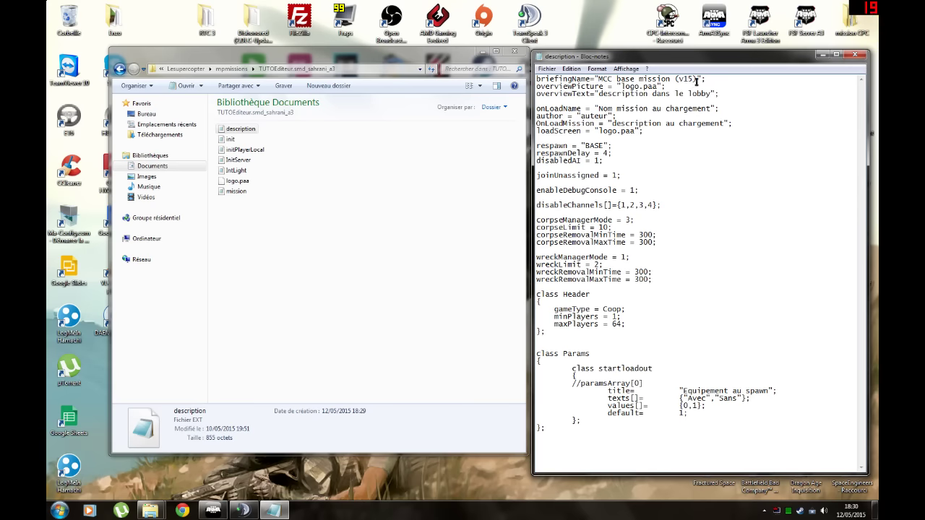
left_click_drag(697, 80, 597, 80)
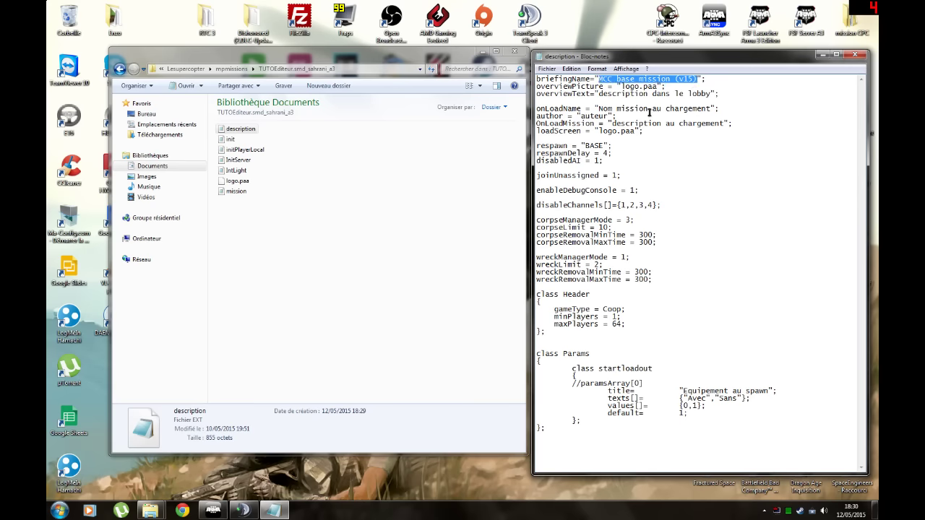
type("TUTO editeu")
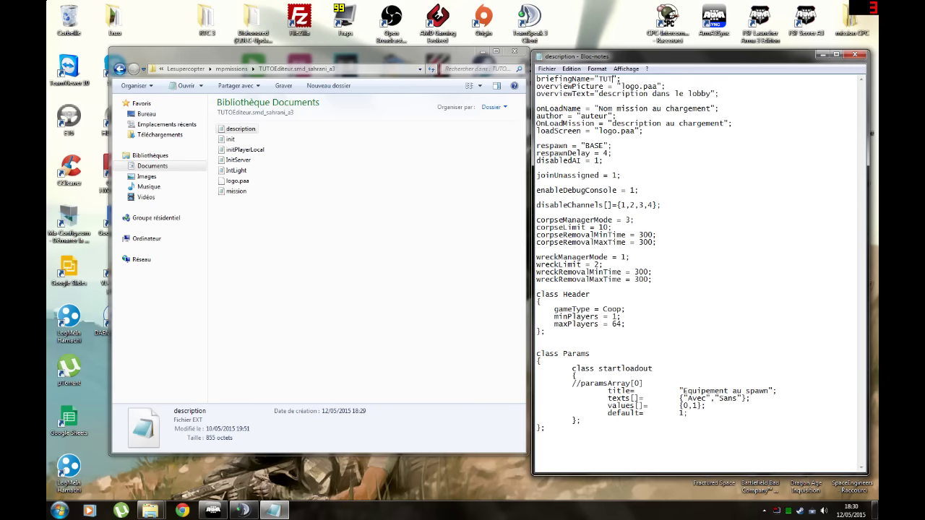
type("r")
- Set onLoadName to "TUTO qui roxx" and fill in the author's nickname in the description file
left_click_drag(663, 87, 617, 87)
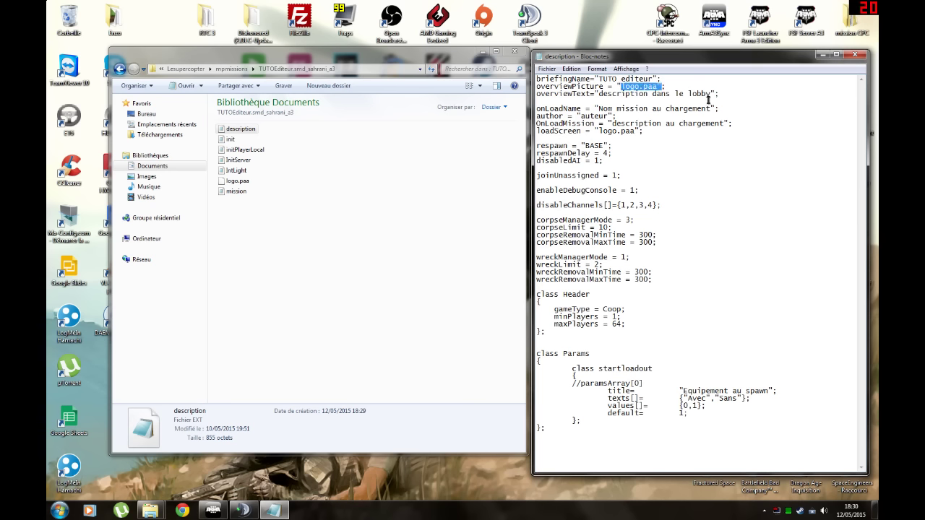
left_click_drag(712, 93, 601, 95)
left_click(601, 94)
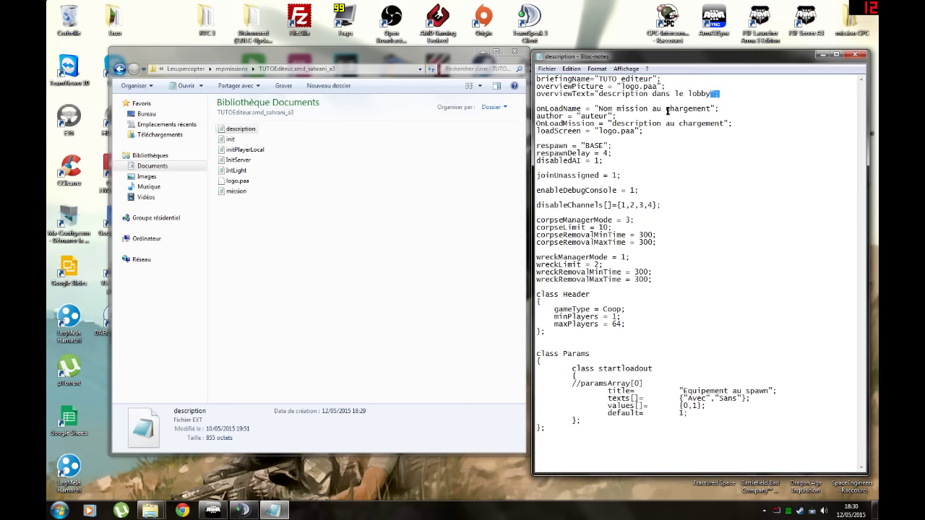
left_click(712, 108)
left_click_drag(643, 131, 537, 109)
left_click(630, 119)
left_click_drag(711, 108, 599, 109)
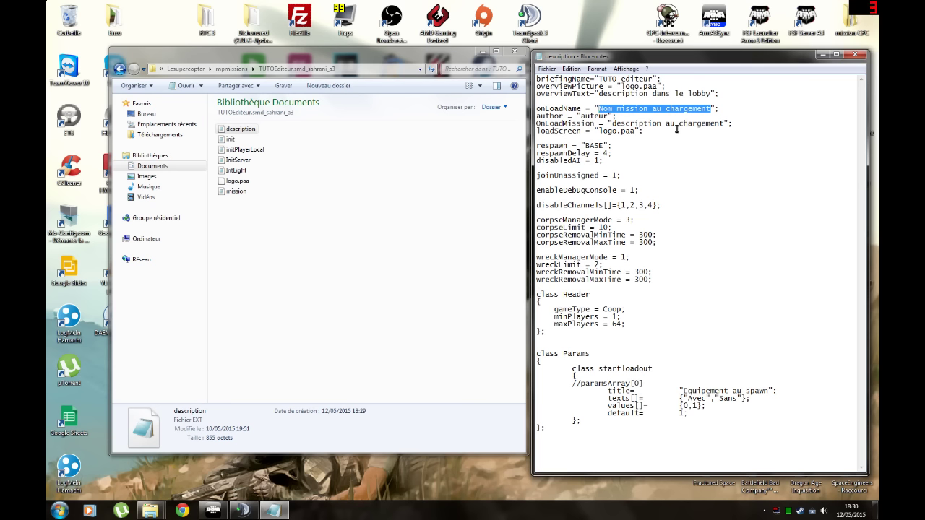
type("TUTO ")
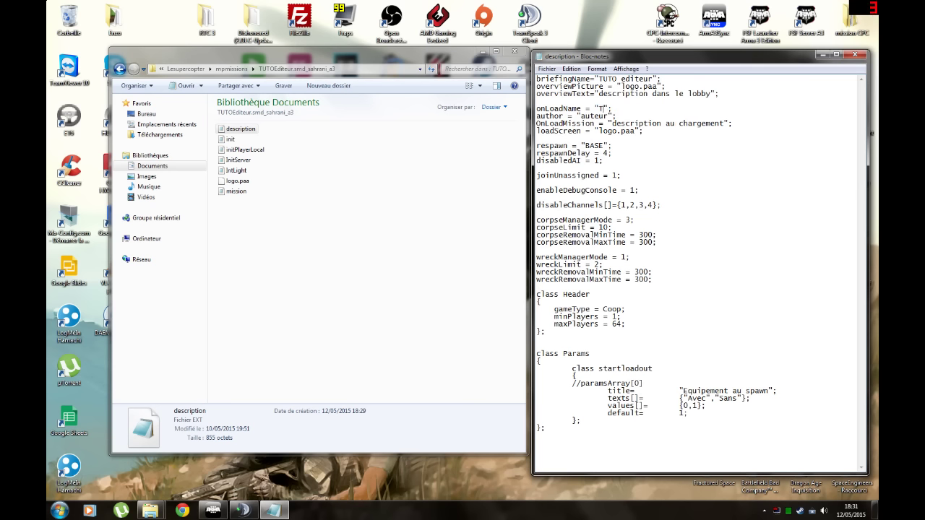
type("qui roxx")
left_click_drag(611, 116, 582, 117)
type("Lesupercopter")
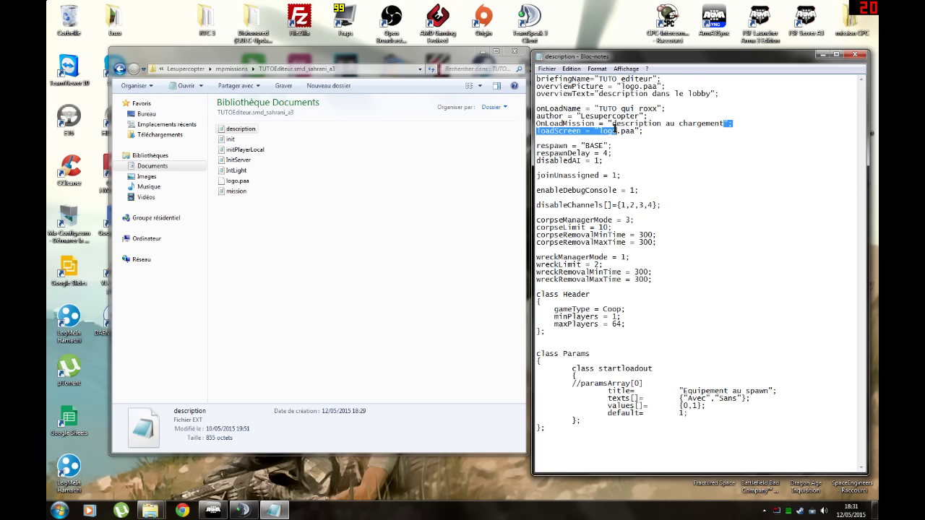
- Set the OnLoadMission text to "Sa y est on maitrise l'editeur"
left_click_drag(725, 124, 612, 124)
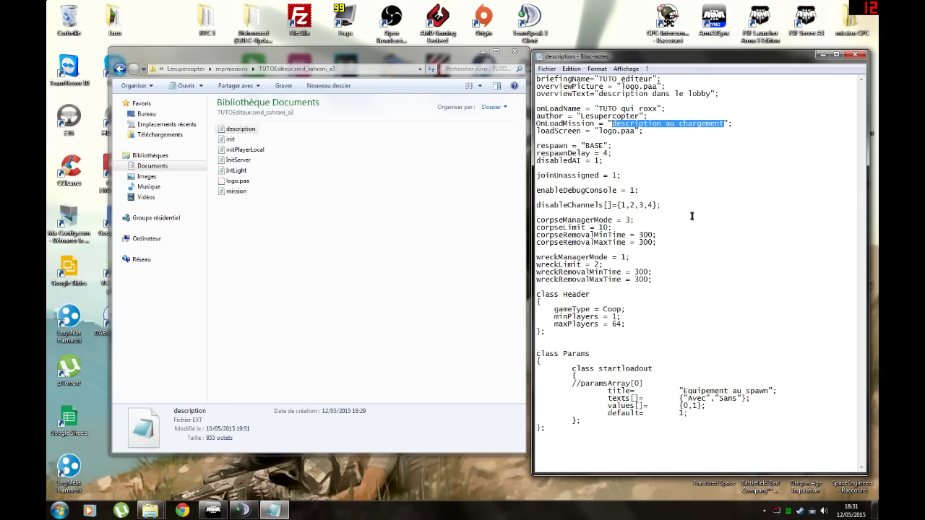
type("Sa y est o")
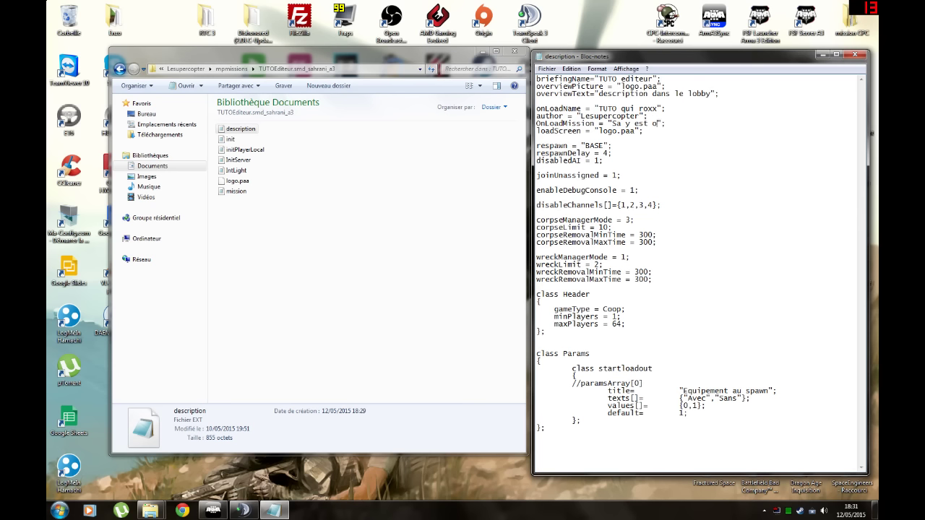
type("n maitrise l'")
key("BackSpace")
type("'editeur")
- Locate the loading screen's logo.paa in the mission folder and open the mission CPC > Divers > logo inserer dans mission folder
left_click_drag(638, 132, 601, 134)
left_click(621, 137)
left_click(244, 181)
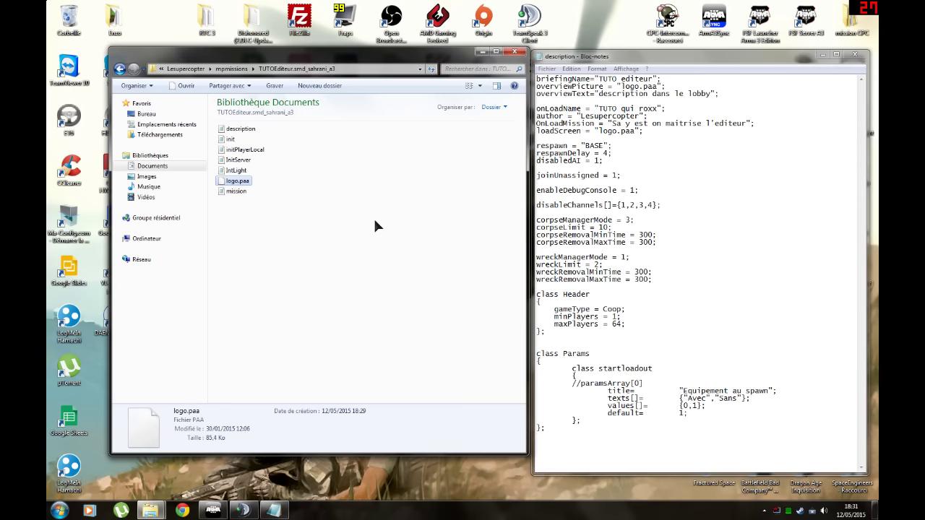
double_click(851, 20)
left_click_drag(438, 94, 789, 118)
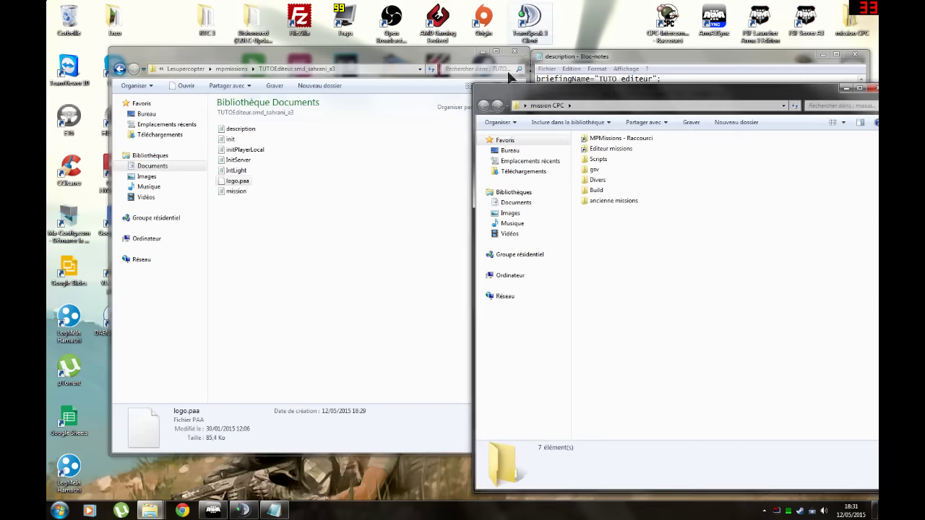
double_click(602, 185)
double_click(606, 153)
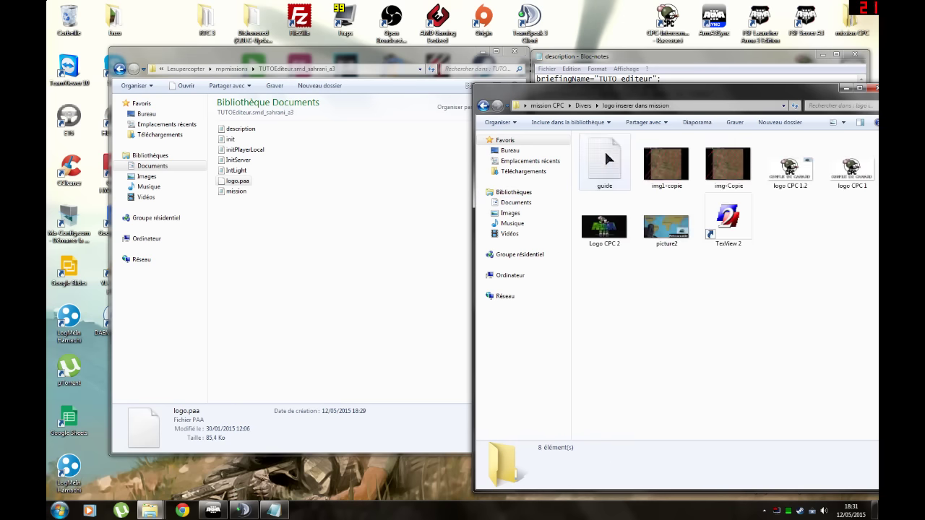
- Locate the TexView 2 shortcut in the logo folder, then put that folder away to return to the description file
left_click(715, 238)
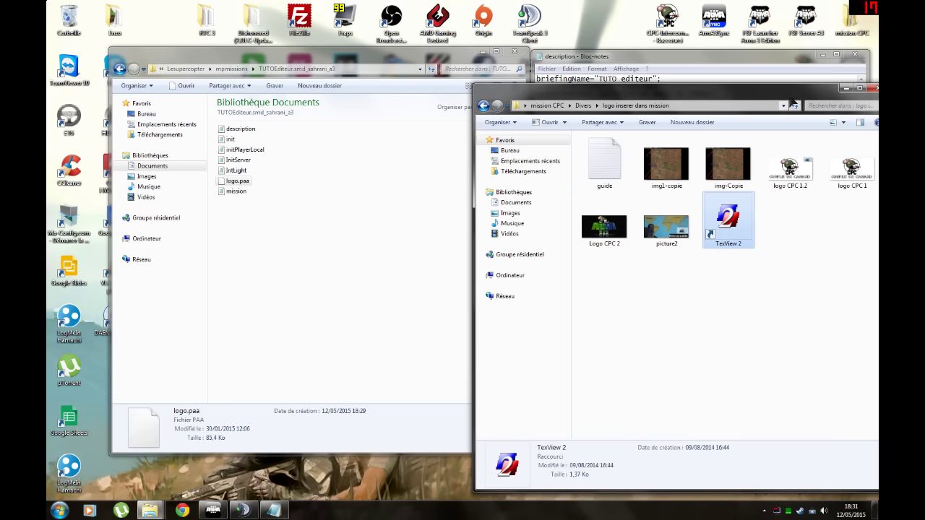
left_click_drag(792, 103, 563, 103)
left_click(669, 86)
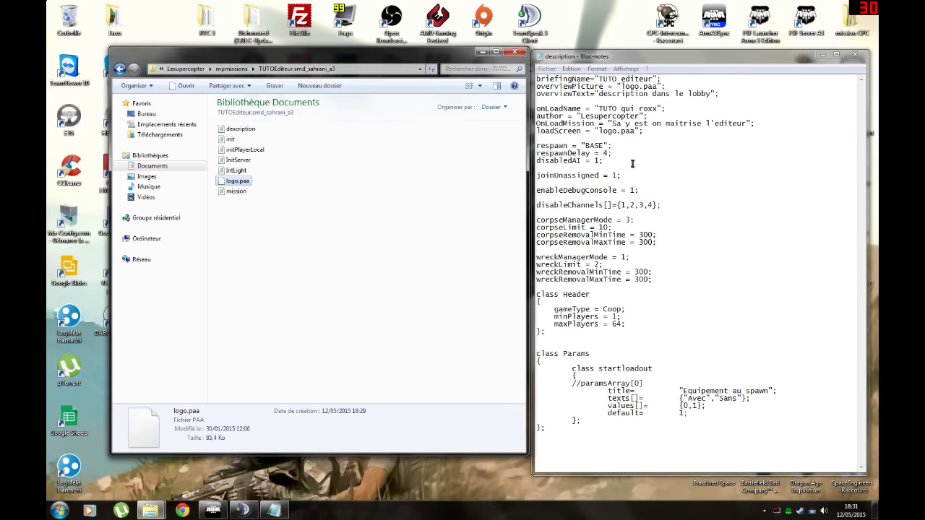
- Review the respawn, disabledAI, joinUnassigned, enableDebugConsole and disableChannels settings in the description file
left_click_drag(613, 146, 528, 147)
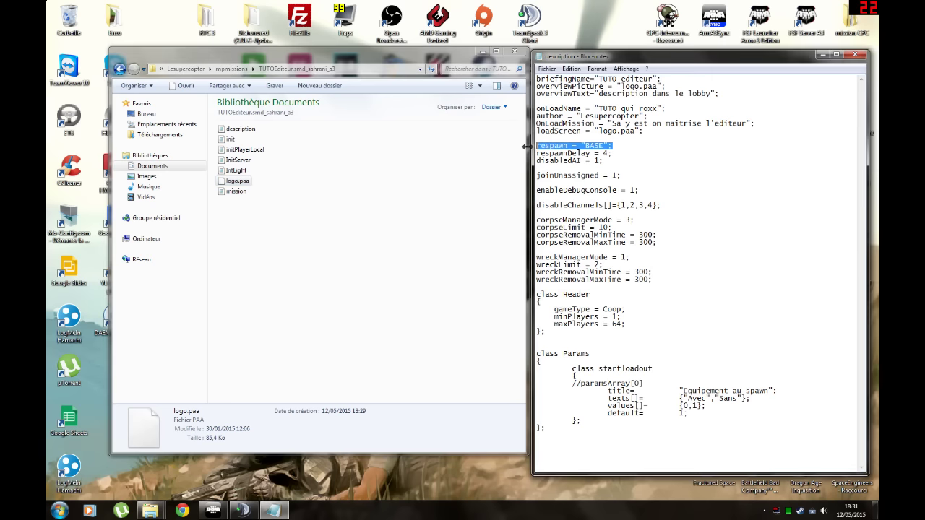
left_click(617, 158)
left_click_drag(608, 146, 581, 146)
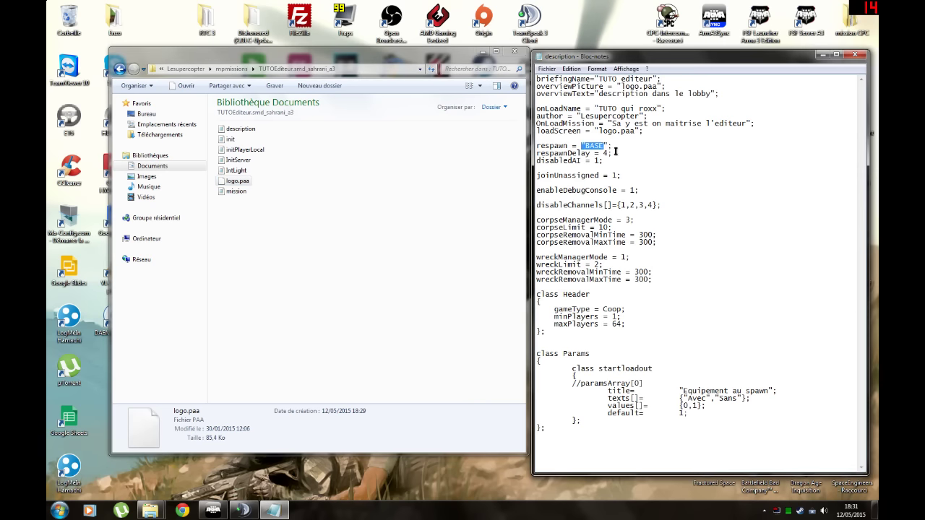
left_click_drag(614, 154, 527, 155)
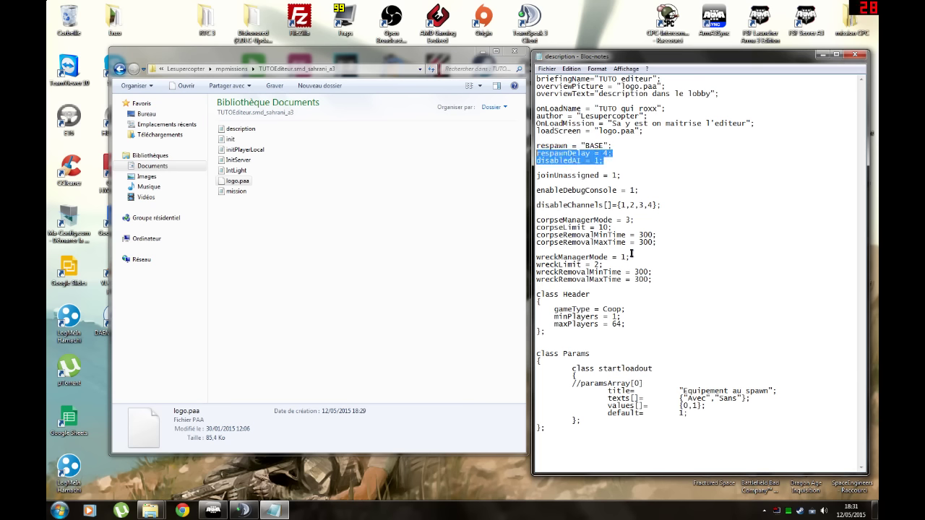
left_click_drag(621, 176, 537, 175)
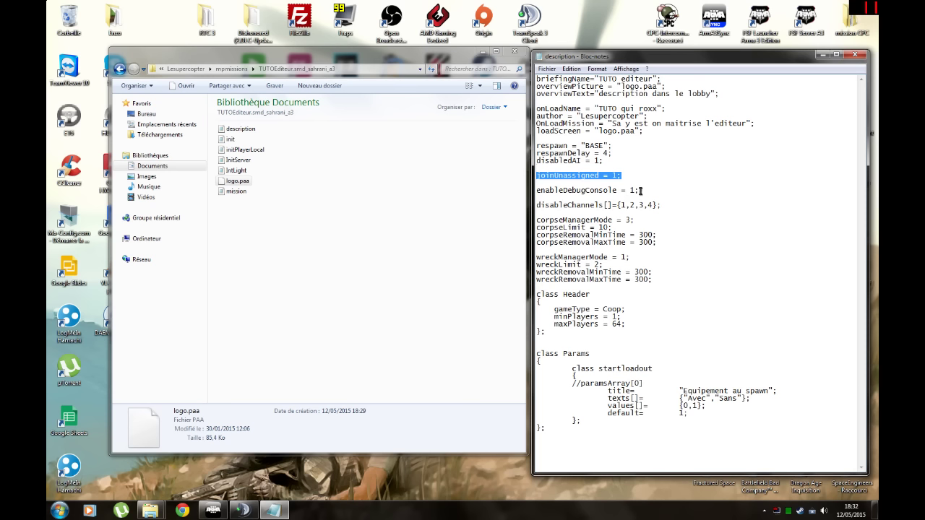
left_click_drag(641, 190, 536, 190)
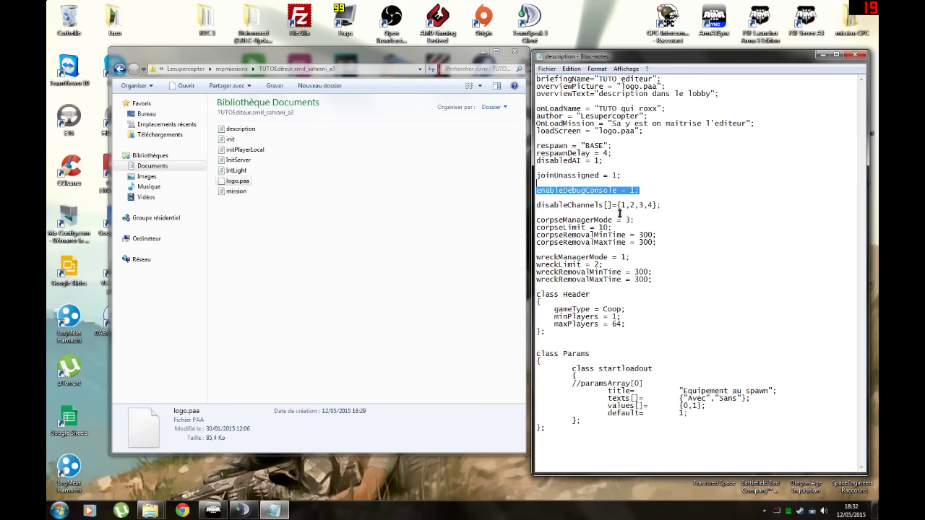
left_click_drag(666, 205, 620, 207)
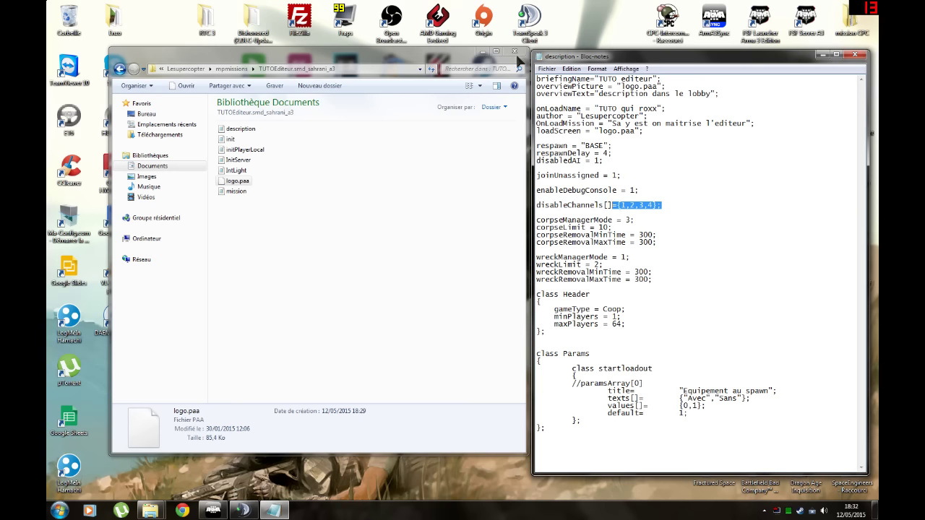
- Examine the corpse manager's mode, limit and removal time settings in the description file
left_click_drag(661, 243, 505, 219)
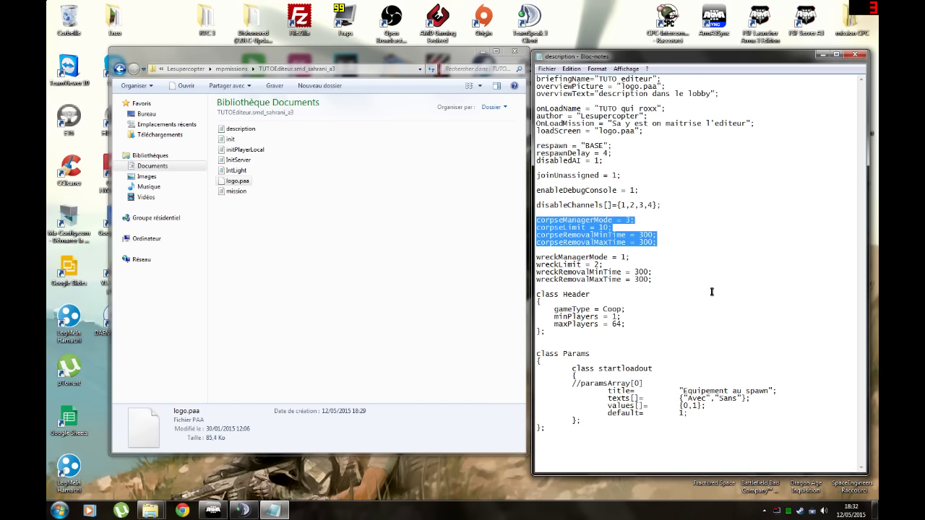
left_click(656, 243)
left_click(628, 221)
key("shift+Home")
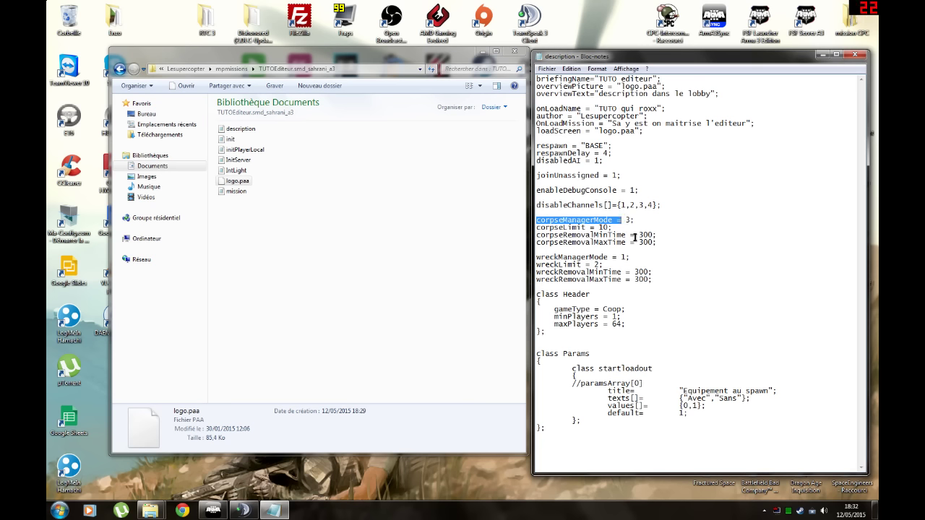
double_click(629, 221)
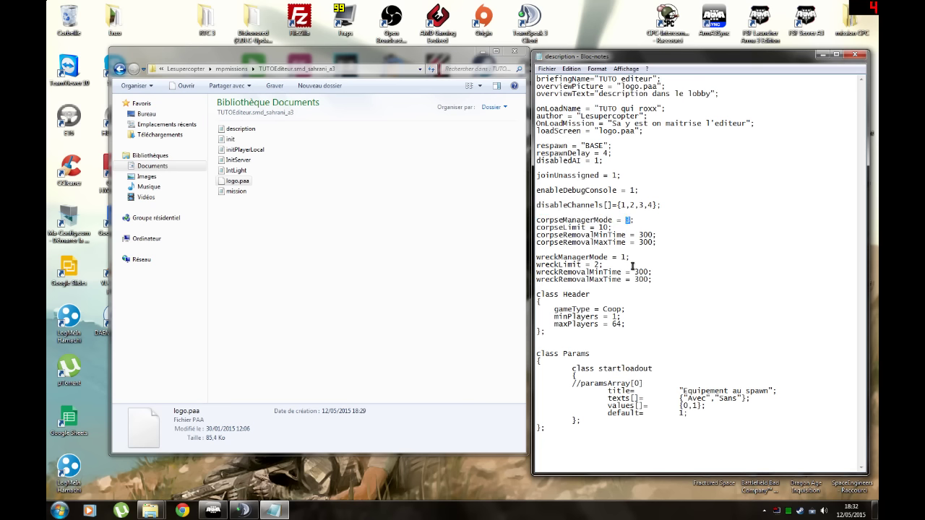
left_click_drag(604, 227, 610, 228)
left_click_drag(654, 235, 639, 235)
- Review the wreck manager settings and the class Header block in the description file
left_click_drag(654, 280, 535, 257)
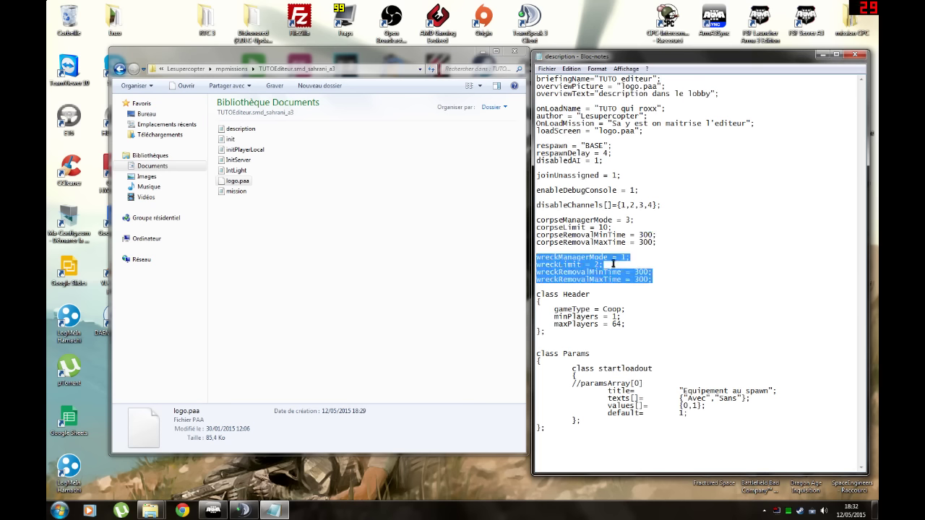
left_click(631, 329)
left_click_drag(547, 334, 528, 293)
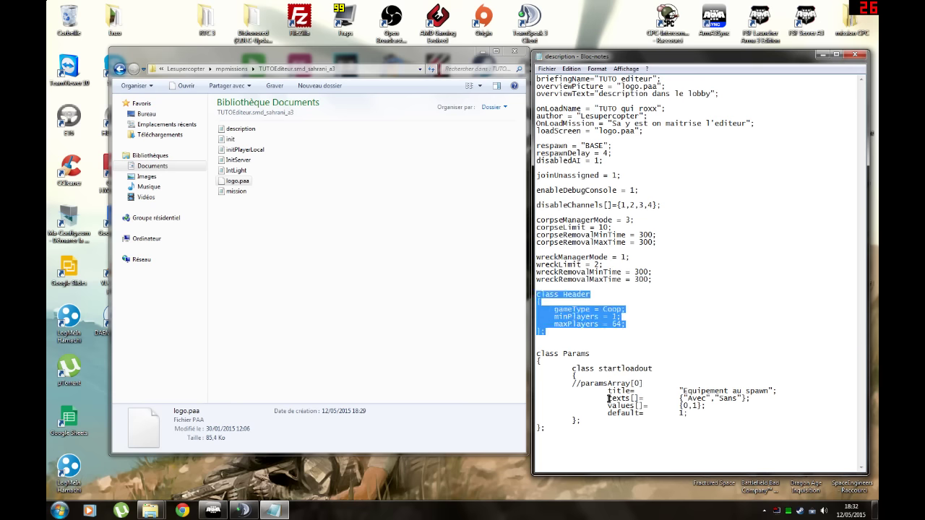
- Examine the startloadout parameter in class Params and the matching initPlayerLocal script in the mission folder
left_click_drag(563, 432, 532, 352)
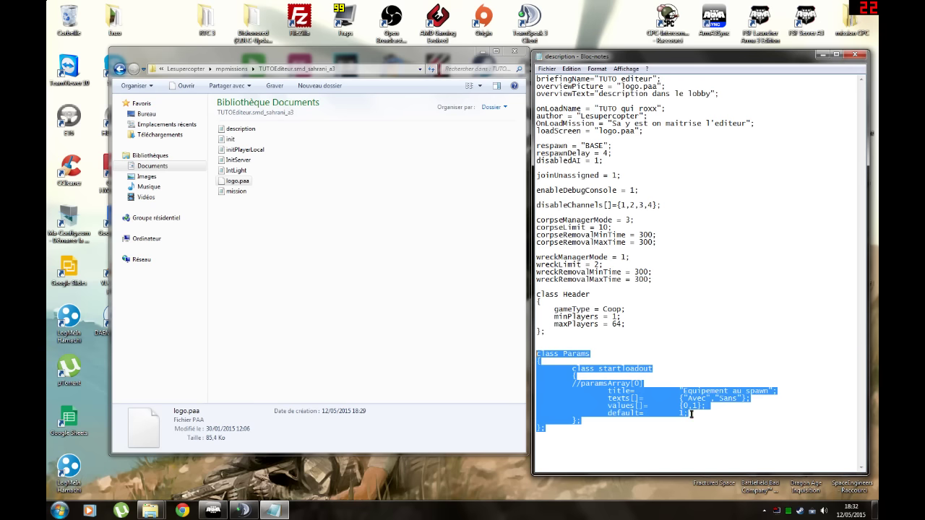
left_click(681, 412)
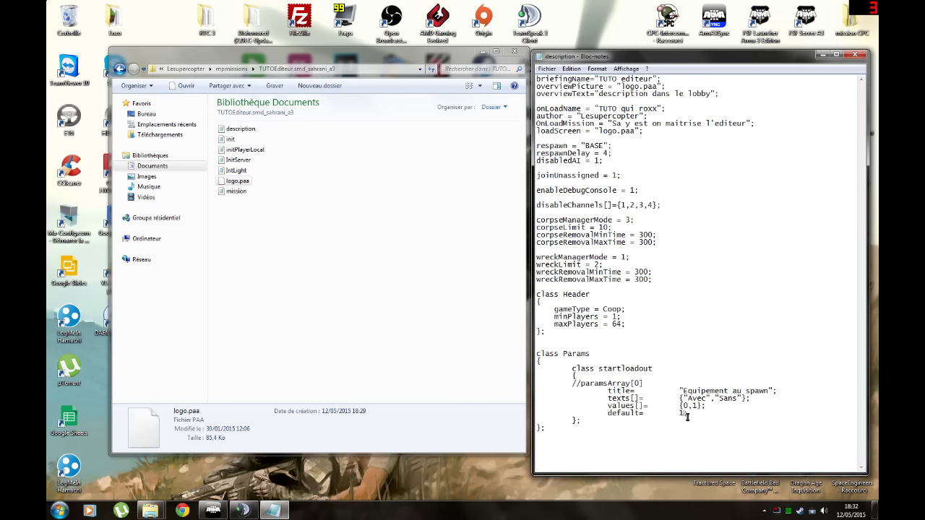
left_click_drag(738, 399, 727, 399)
left_click(725, 399)
double_click(679, 414)
double_click(246, 150)
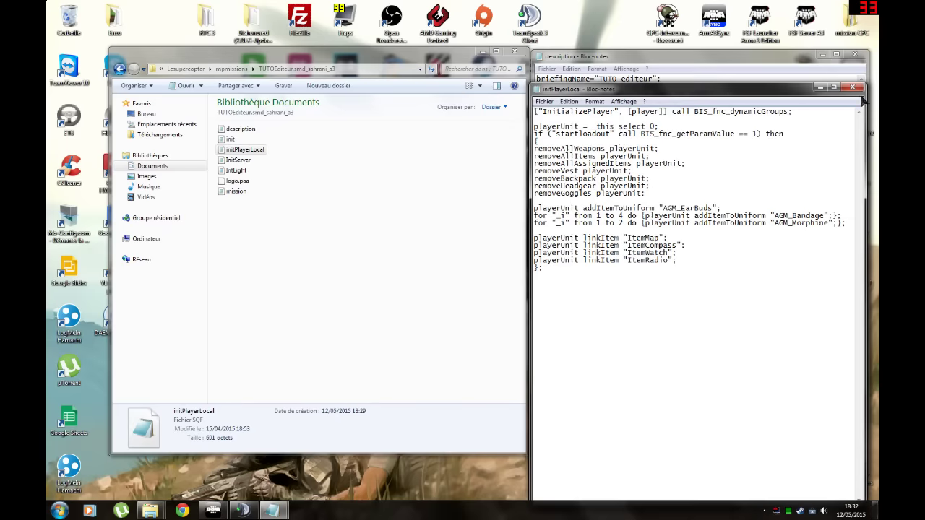
left_click(853, 90)
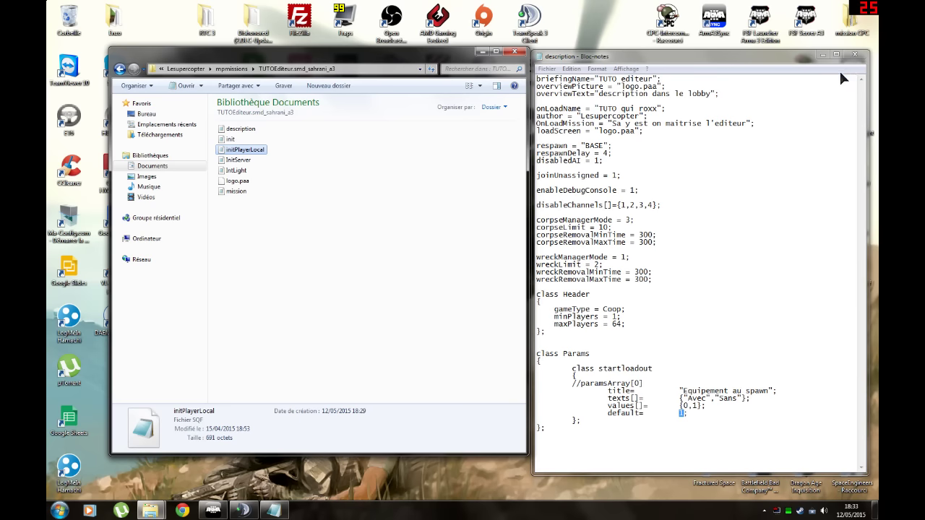
- Save the description file and put its window away
left_click(698, 218)
left_click(547, 69)
left_click(563, 105)
left_click(824, 55)
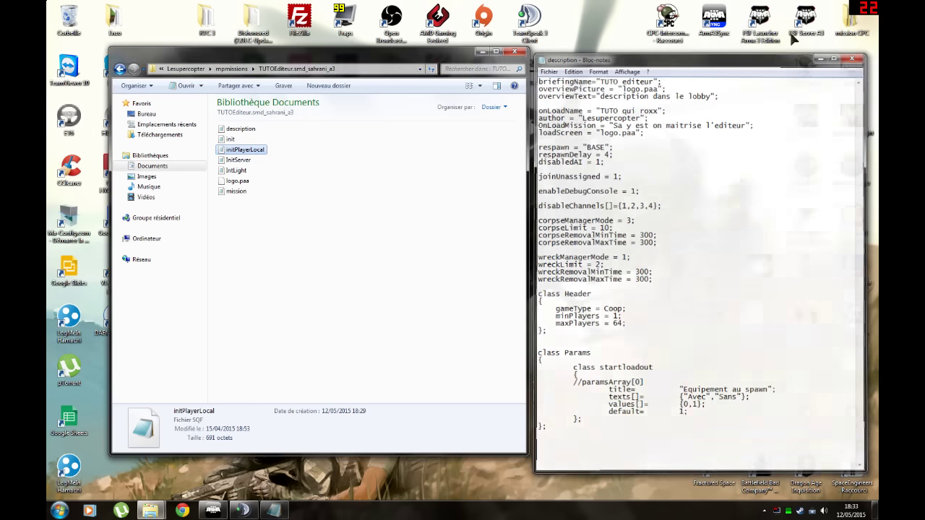
- Switch to Arma 3 and host a new LAN session with the default server settings
left_click(213, 510)
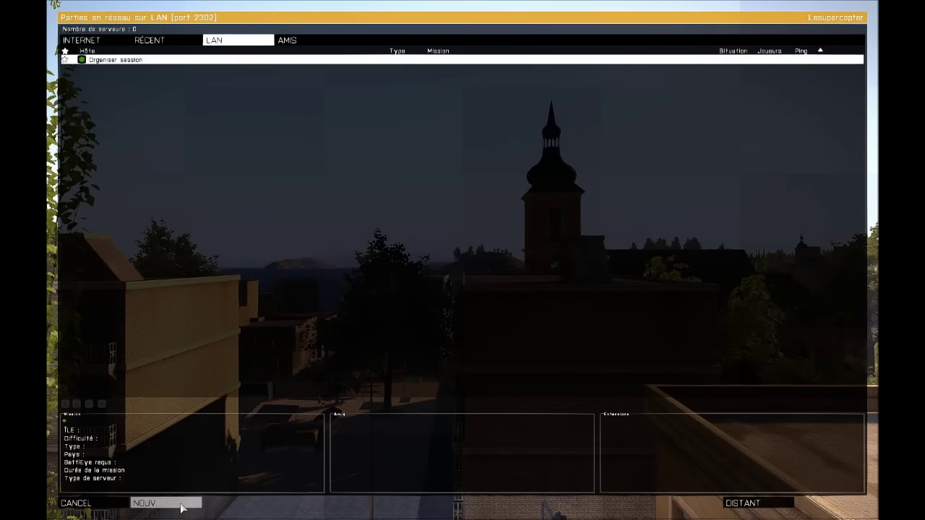
left_click(181, 503)
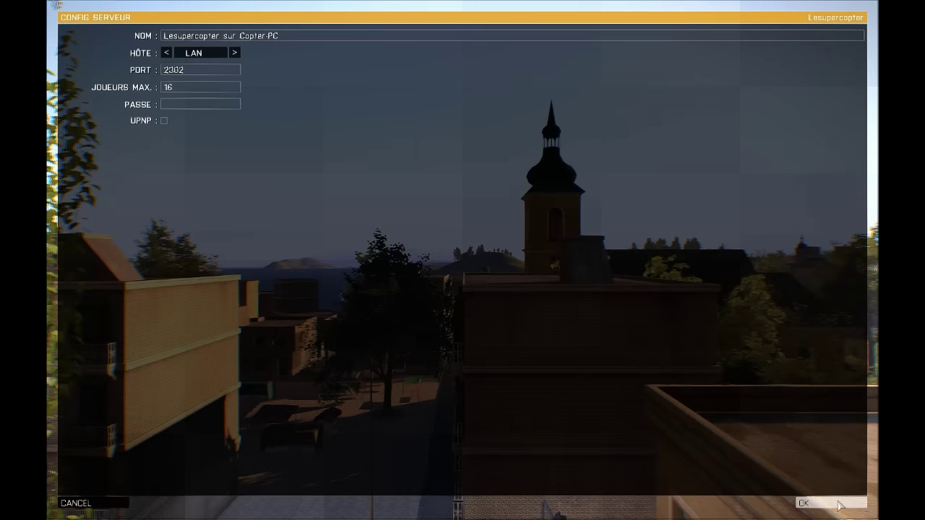
left_click(839, 505)
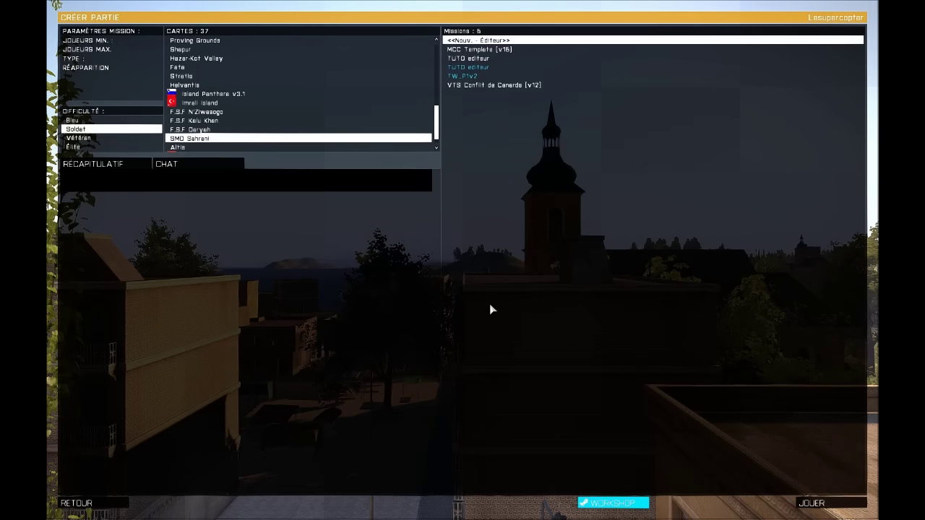
- Check the unpacked TUTO editeur mission's summary on SMD Sahrani and open that mission for editing
left_click(483, 67)
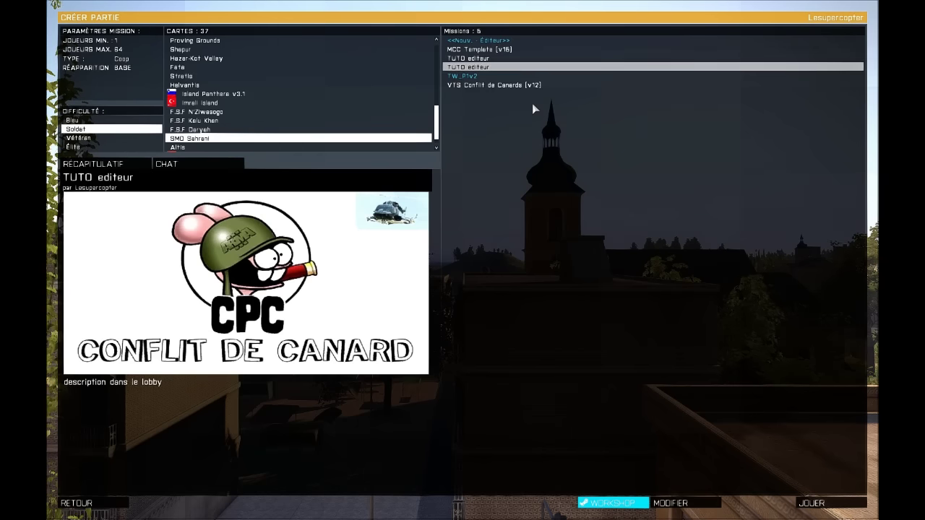
left_click(489, 76)
left_click(480, 67)
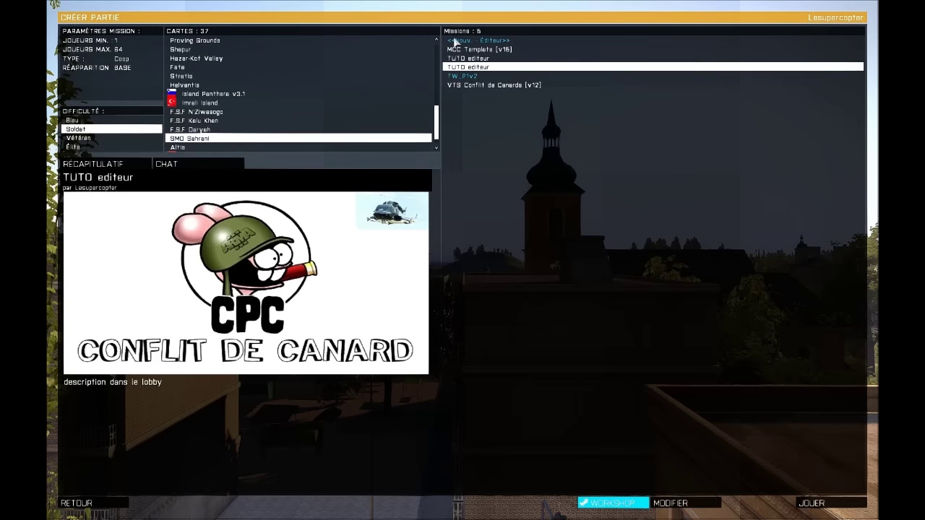
left_click(476, 60)
left_click(474, 67)
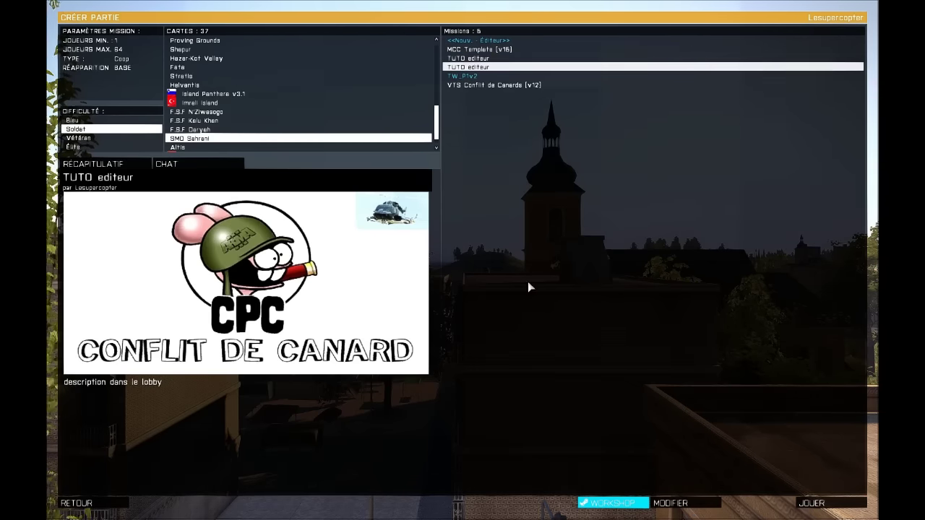
left_click(684, 503)
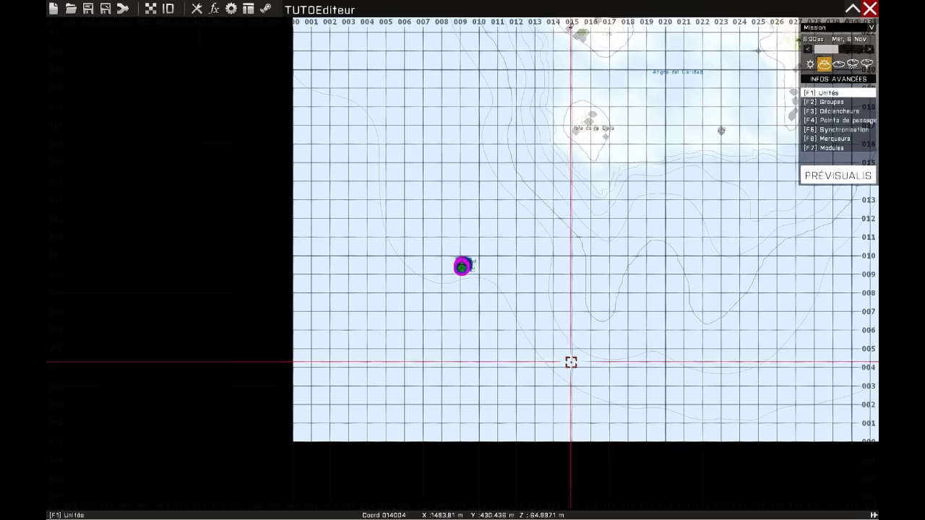
- Turn on the map textures and bring the template's units and modules off the southwest coast into close view
scroll(489, 293, "up", 6)
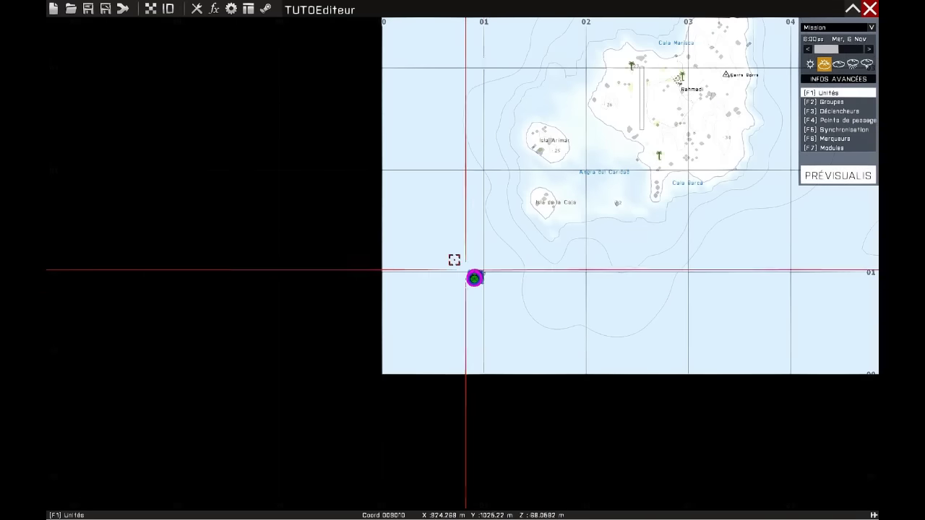
left_click(151, 8)
scroll(342, 347, "down", 3)
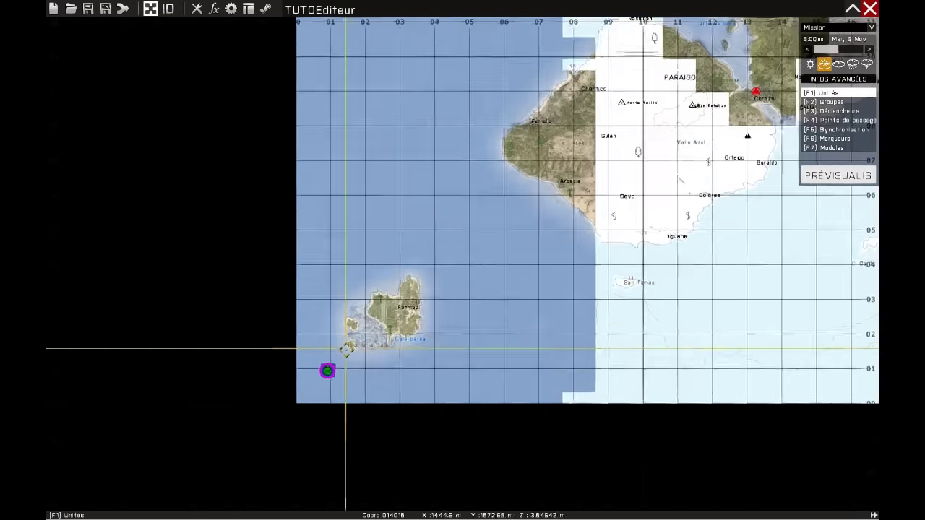
scroll(431, 333, "up", 8)
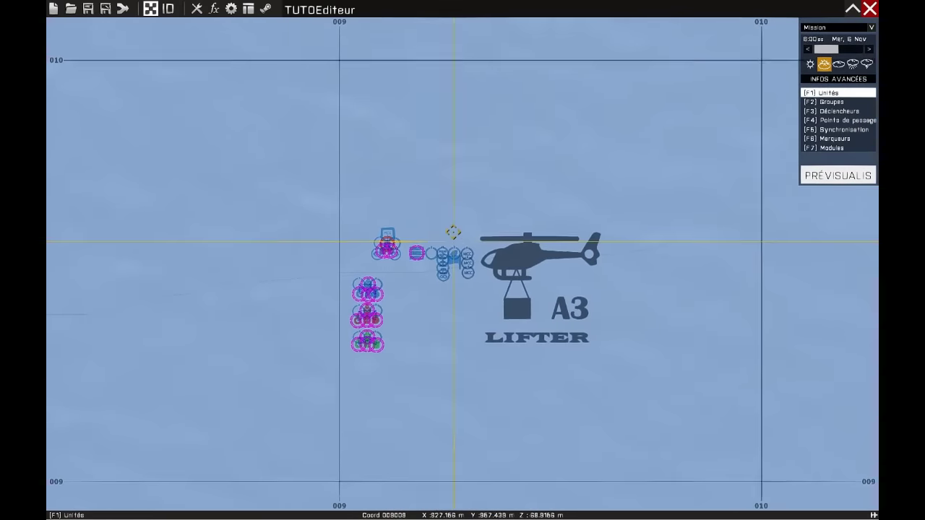
- Move the cluster of modules with the air lifter farther east of the unit groups, and delete those unit groups
left_click_drag(408, 201, 795, 506)
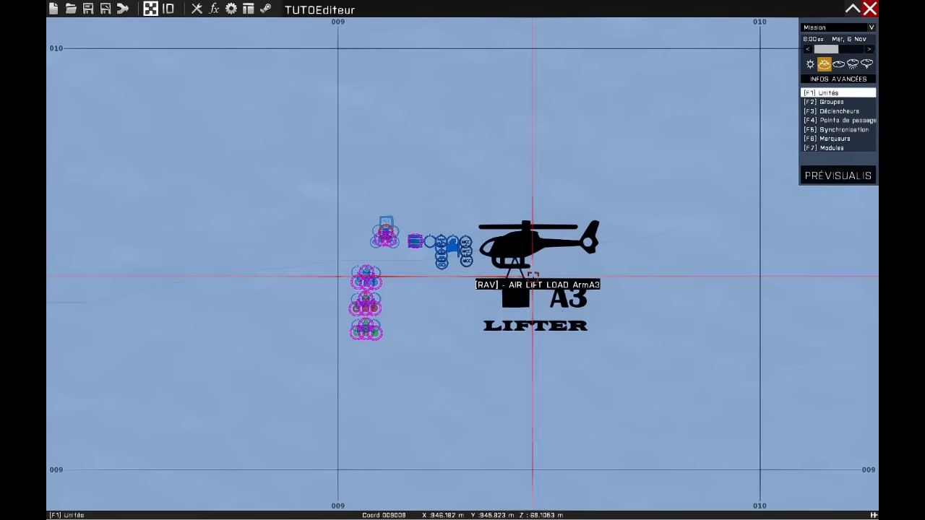
left_click_drag(539, 278, 777, 298)
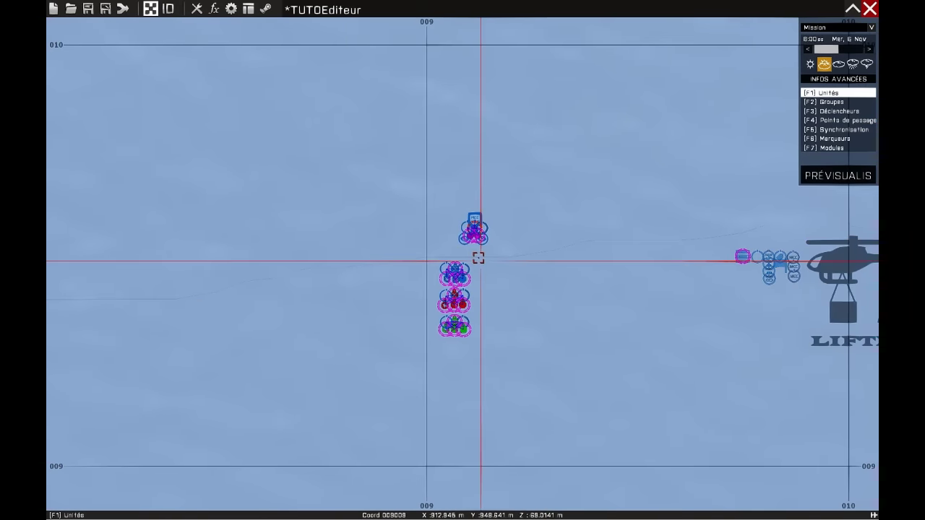
left_click_drag(239, 186, 415, 435)
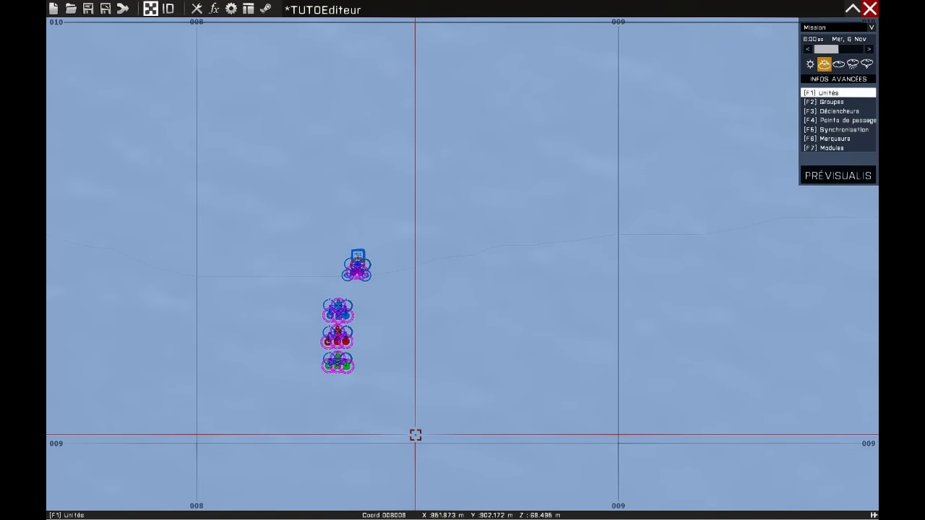
key("Delete")
- Start a new unit in the open water with side Civil, faction Civils, category Hommes and unit type Civil
scroll(419, 357, "down", 3)
scroll(440, 325, "up", 3)
double_click(416, 251)
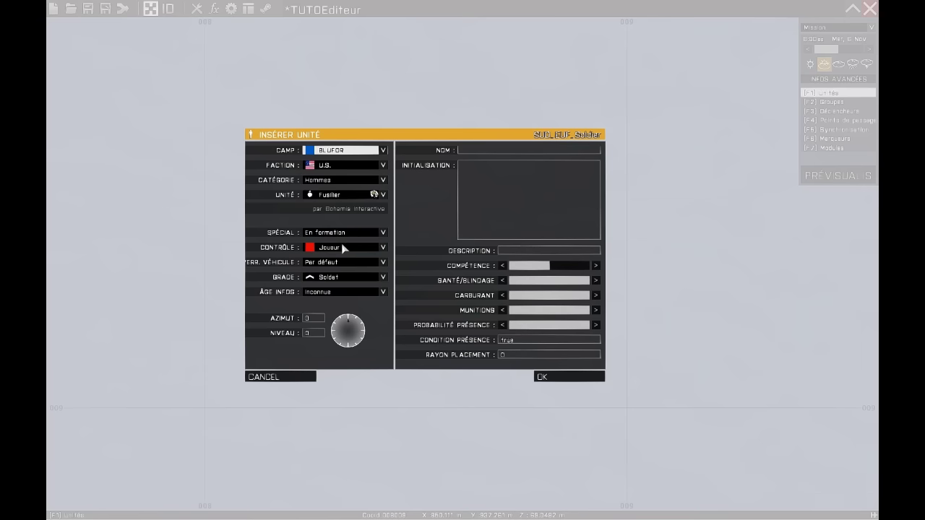
left_click(330, 165)
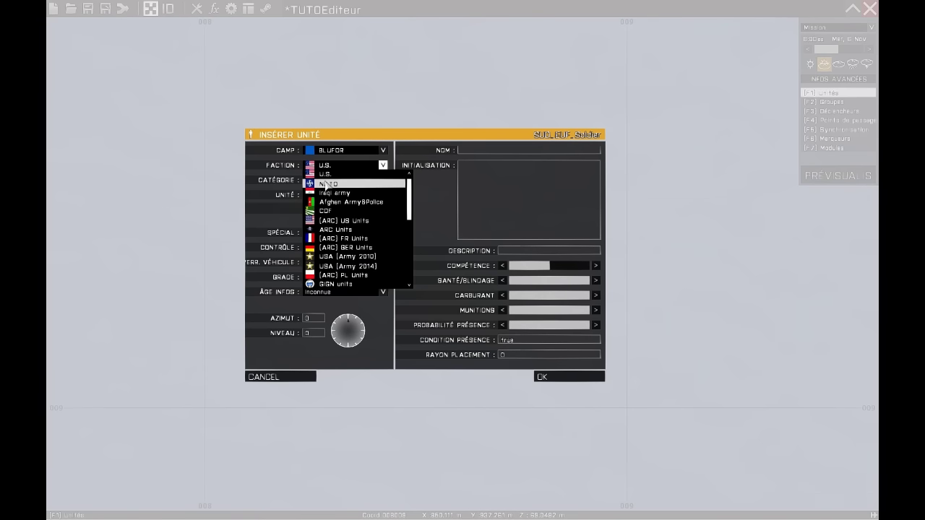
left_click(329, 153)
left_click(334, 187)
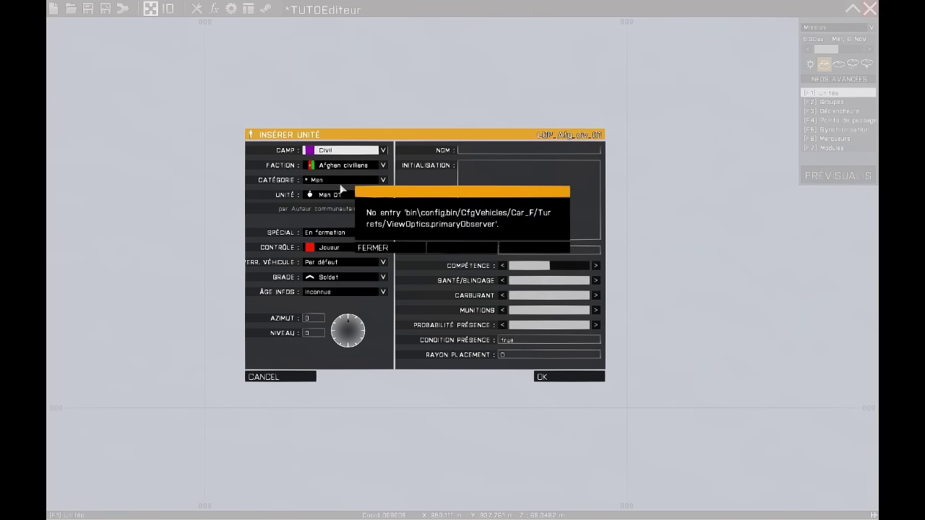
left_click(378, 248)
left_click(340, 165)
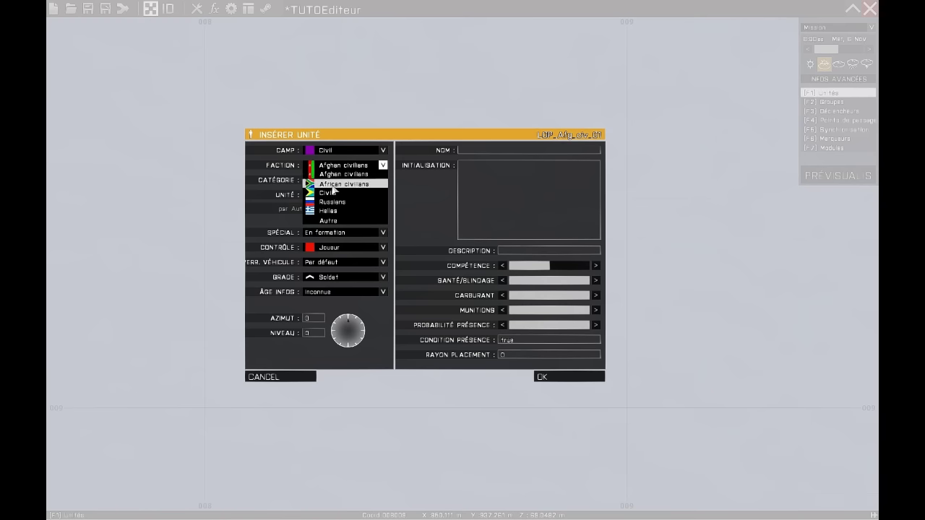
left_click(336, 193)
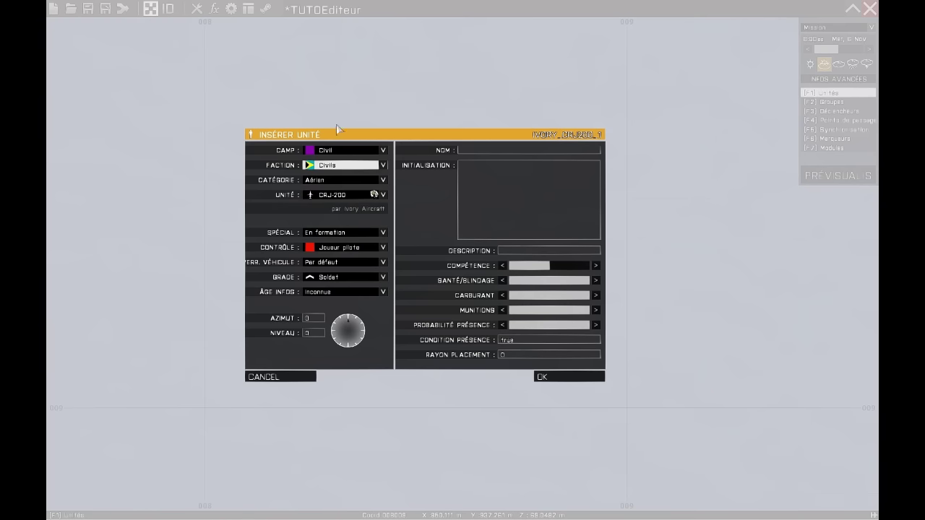
left_click(323, 181)
left_click(336, 205)
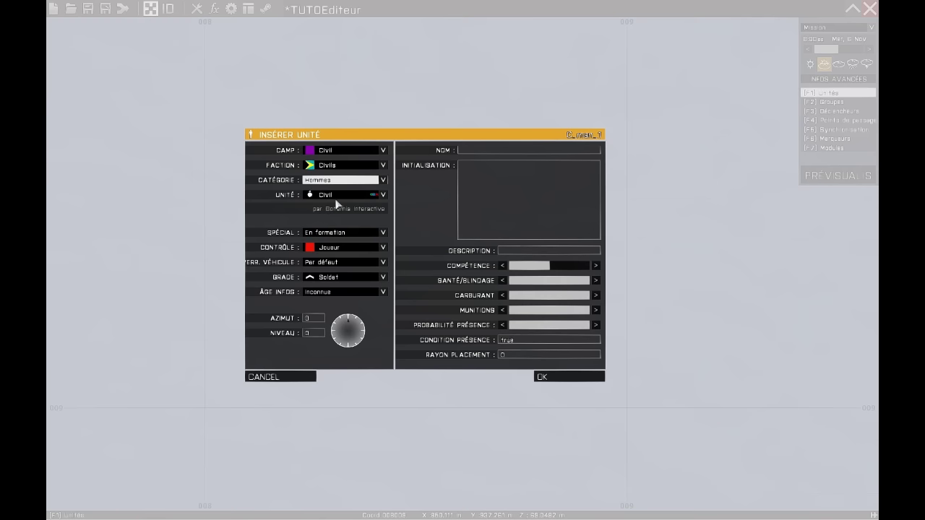
- Place the civilian player with the rank Colonel and the description "GameMaster [MCC]", and name the unit gm1
left_click(340, 277)
left_click(331, 343)
left_click(537, 252)
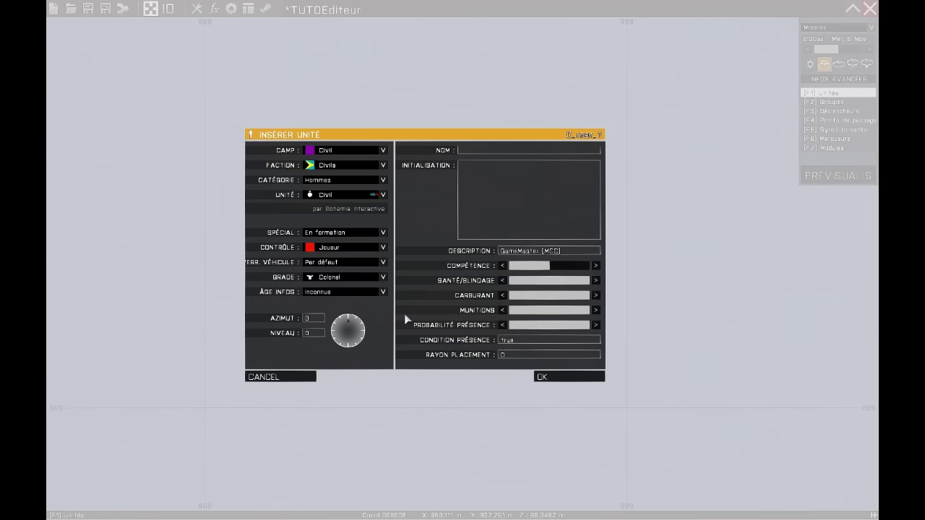
left_click(345, 278)
left_click(344, 276)
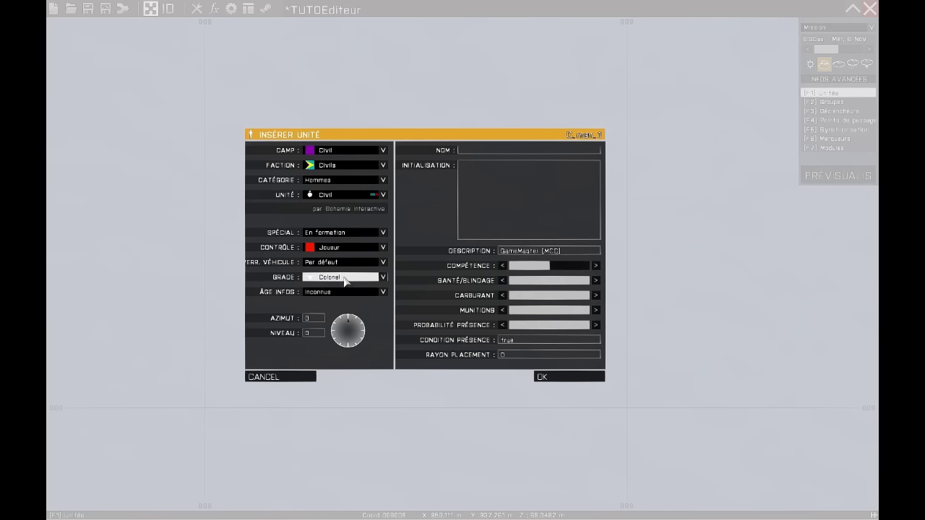
left_click(557, 378)
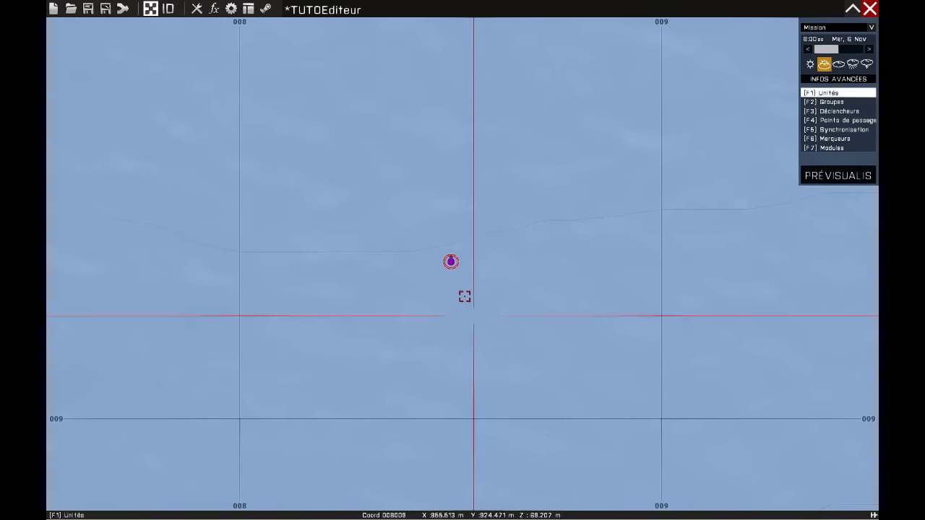
double_click(452, 263)
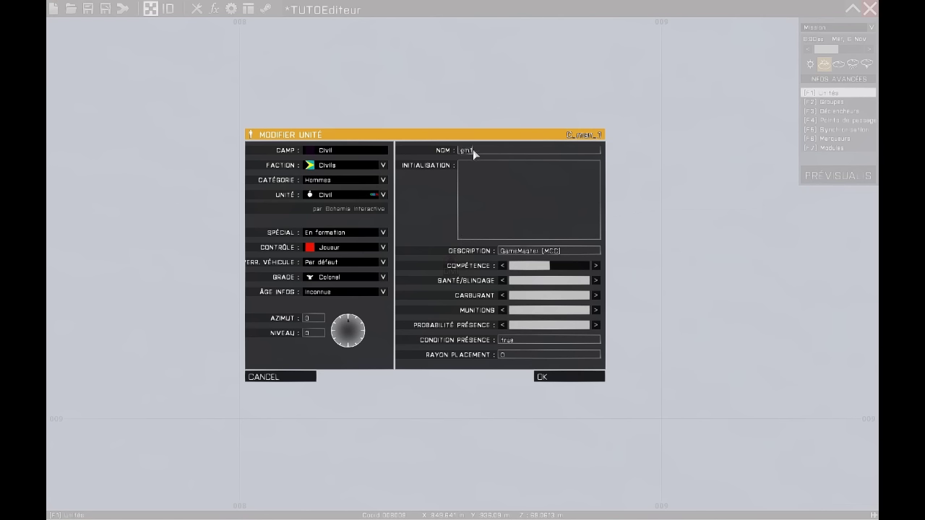
key("Return")
- Start inserting a second GameMaster civilian just southwest of gm1
double_click(437, 281)
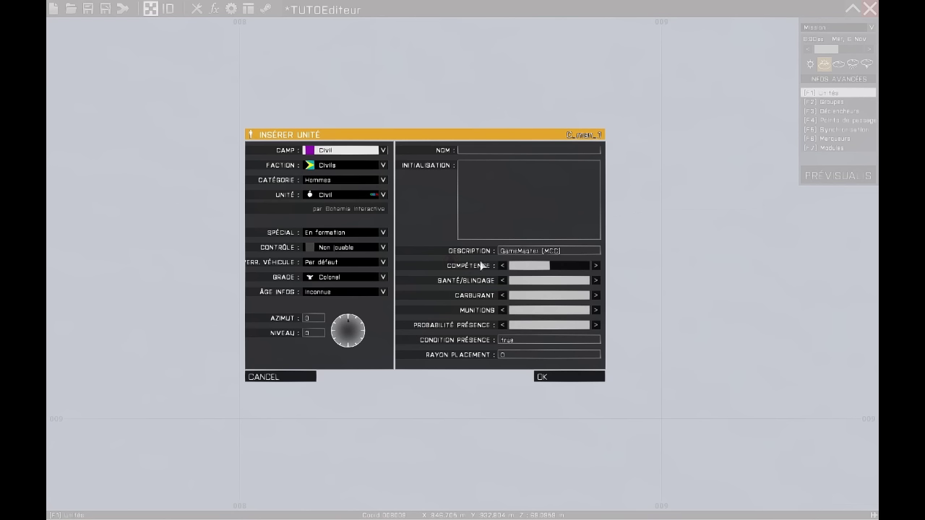